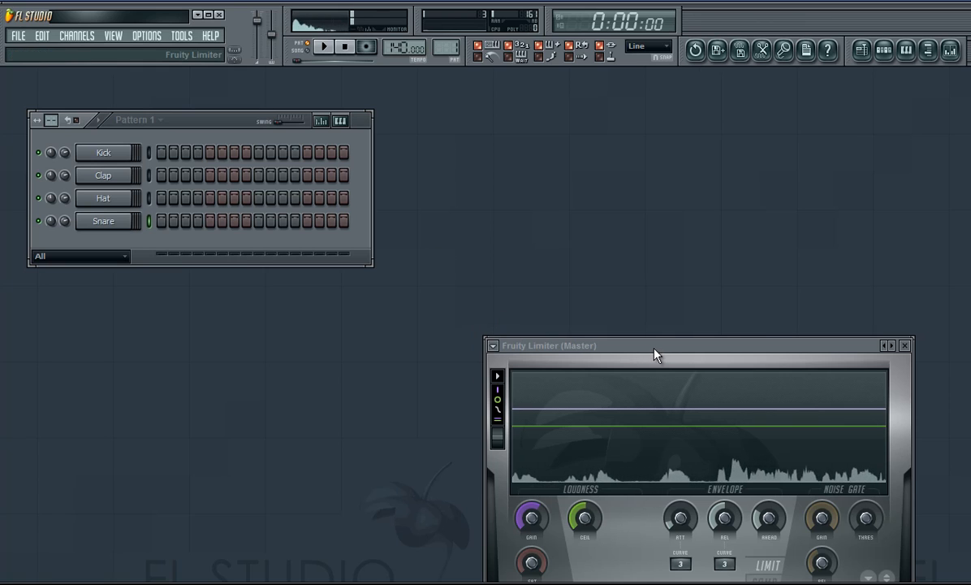
# Step: Hide the input level display in the master Fruity Limiter's graph and close the limiter window
pyautogui.moveTo(660, 347); pyautogui.dragTo(639, 298)
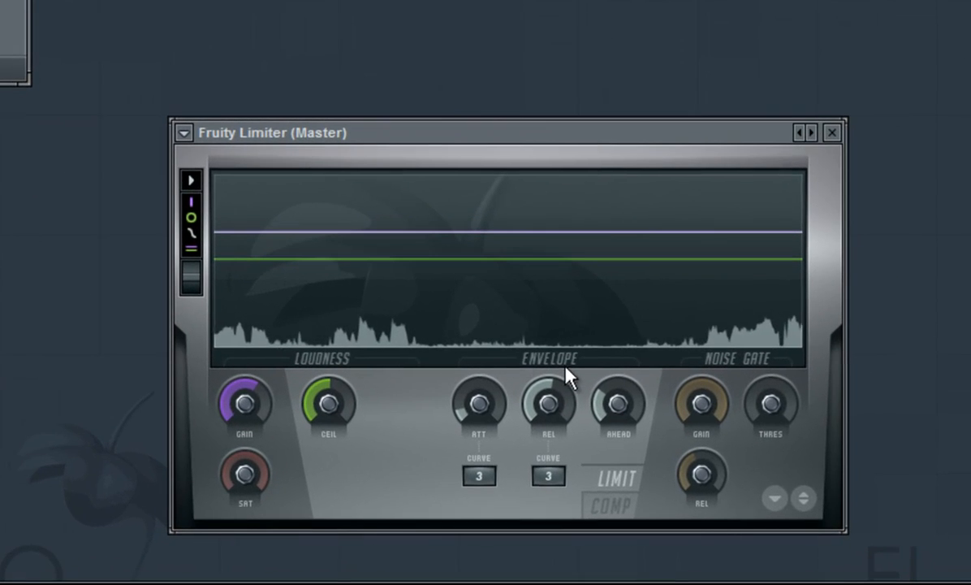
pyautogui.click(194, 202)
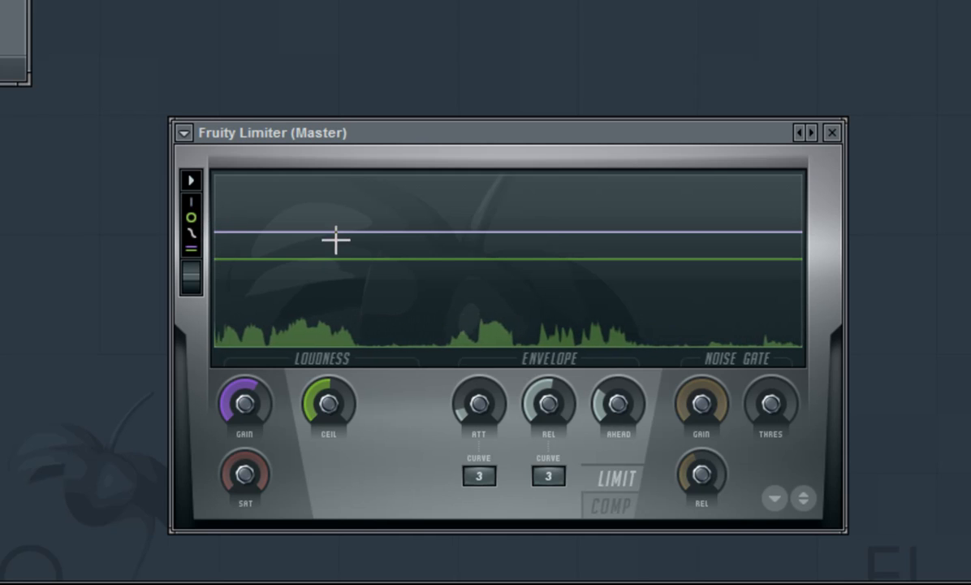
pyautogui.click(337, 247)
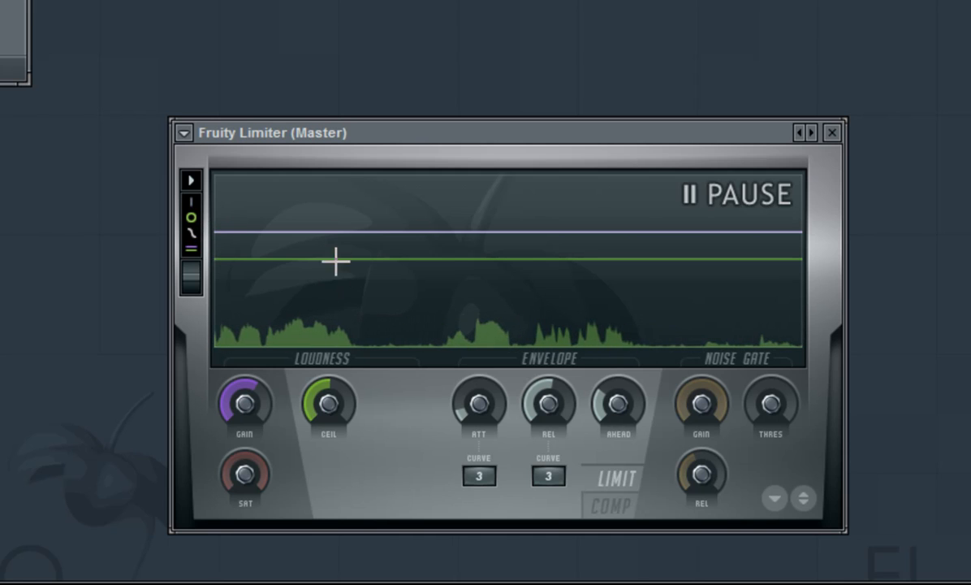
pyautogui.click(833, 133)
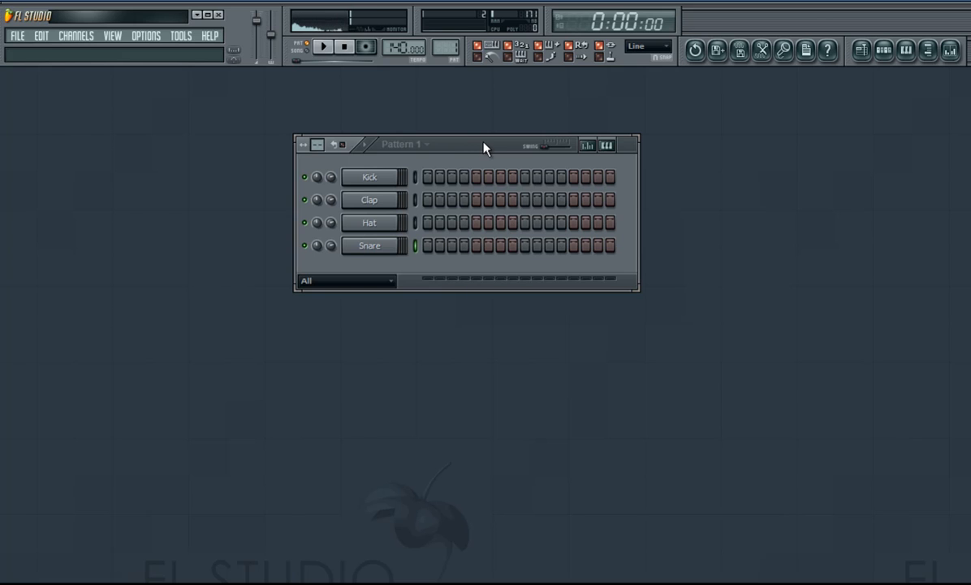
# Step: Program Pattern 1 with kicks on steps 1, 7 and 13 and a snare on step 9, and play it back
pyautogui.moveTo(486, 148); pyautogui.dragTo(324, 156)
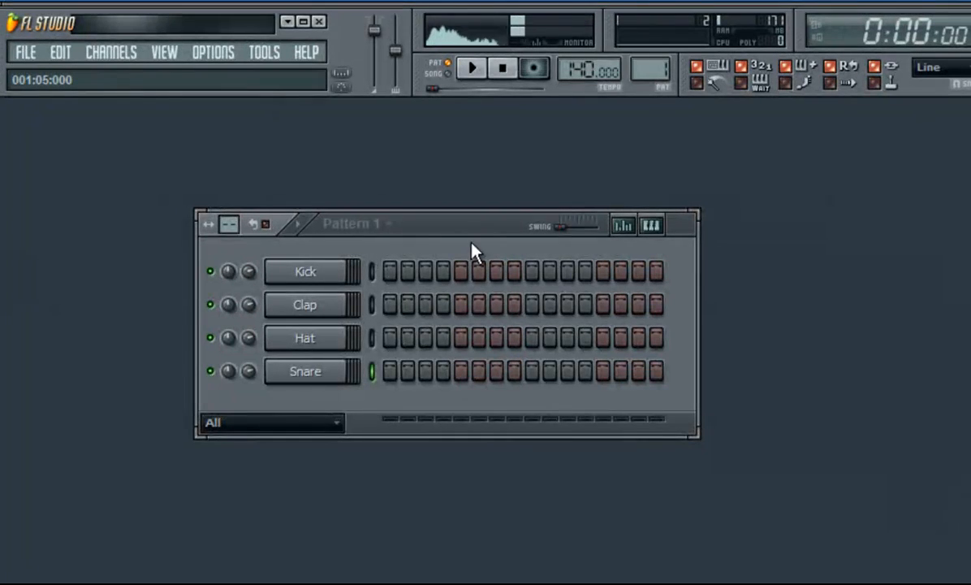
pyautogui.moveTo(475, 252); pyautogui.dragTo(515, 224)
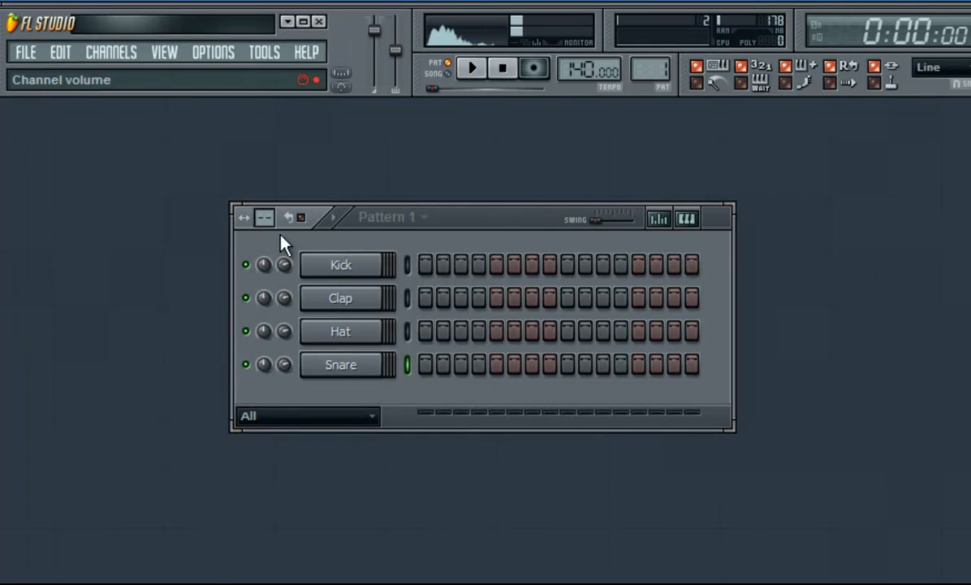
pyautogui.click(359, 267)
pyautogui.press('Escape')
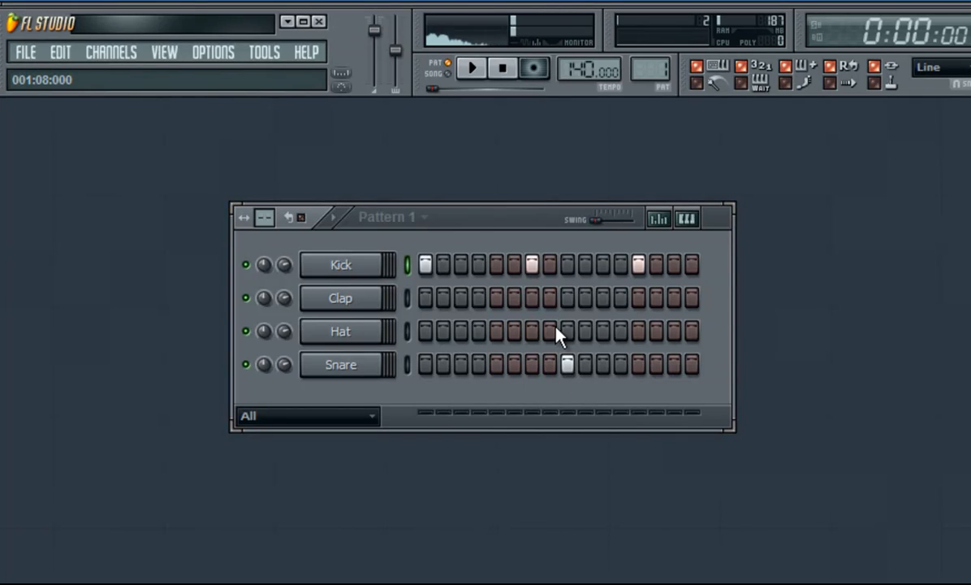
pyautogui.click(474, 70)
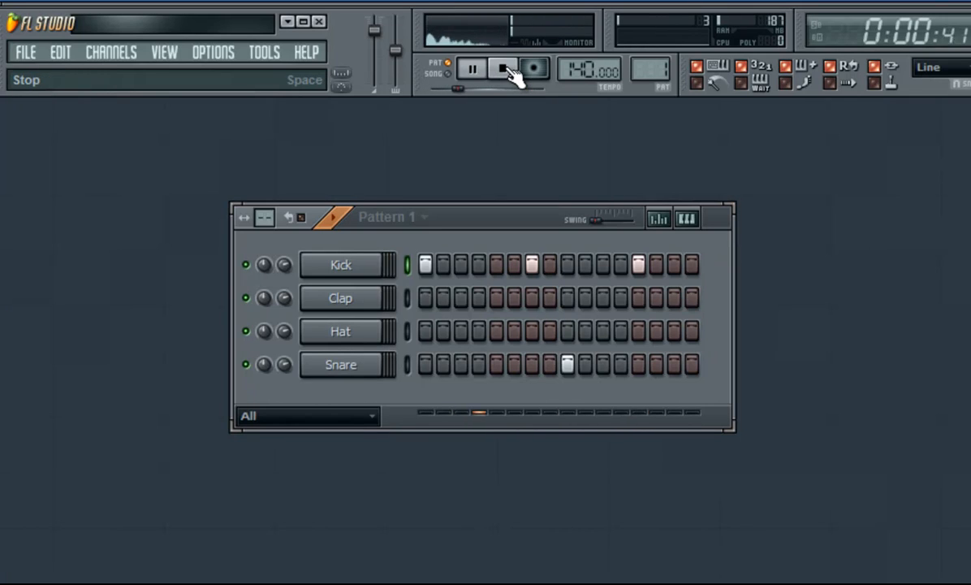
pyautogui.click(503, 70)
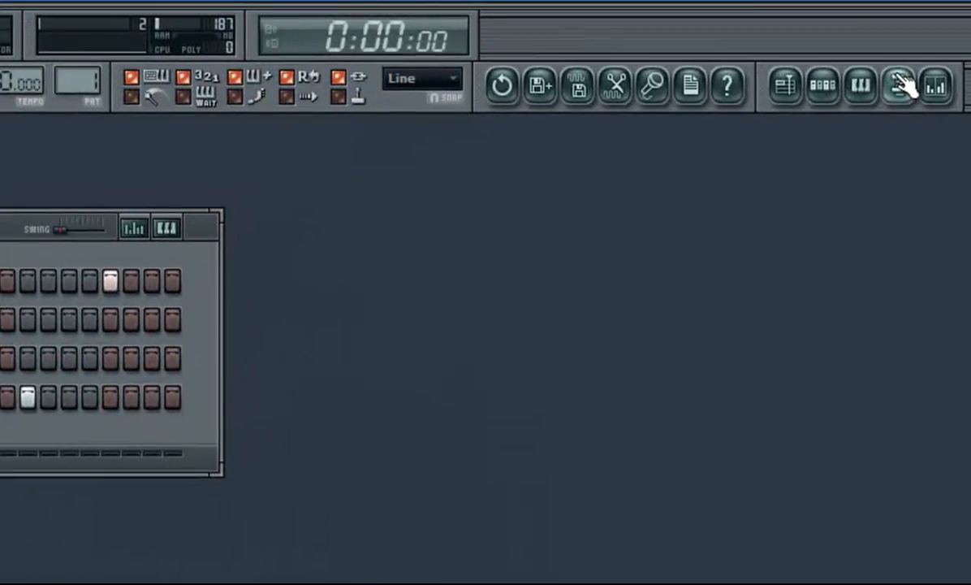
# Step: Open the sample browser and browse the OFFICIAL BOI-1DA SOUNDKIT samples inside Packs
pyautogui.click(902, 85)
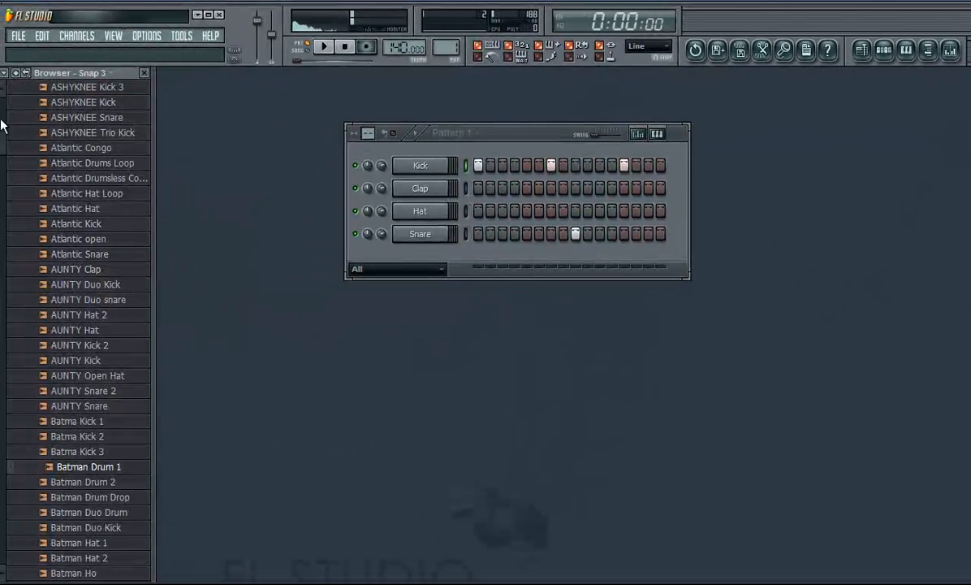
pyautogui.scroll(15, 1, 126)
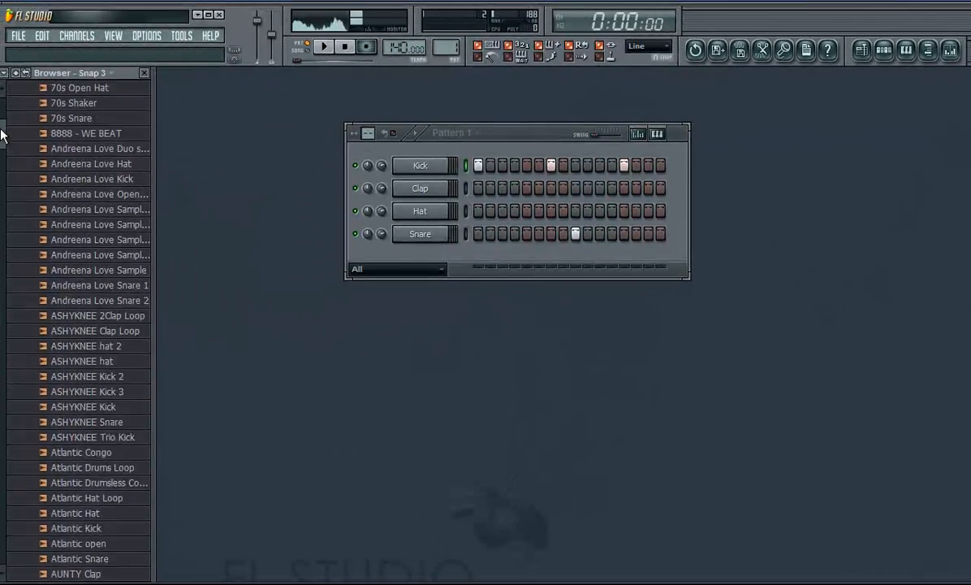
pyautogui.scroll(-10, 23, 153)
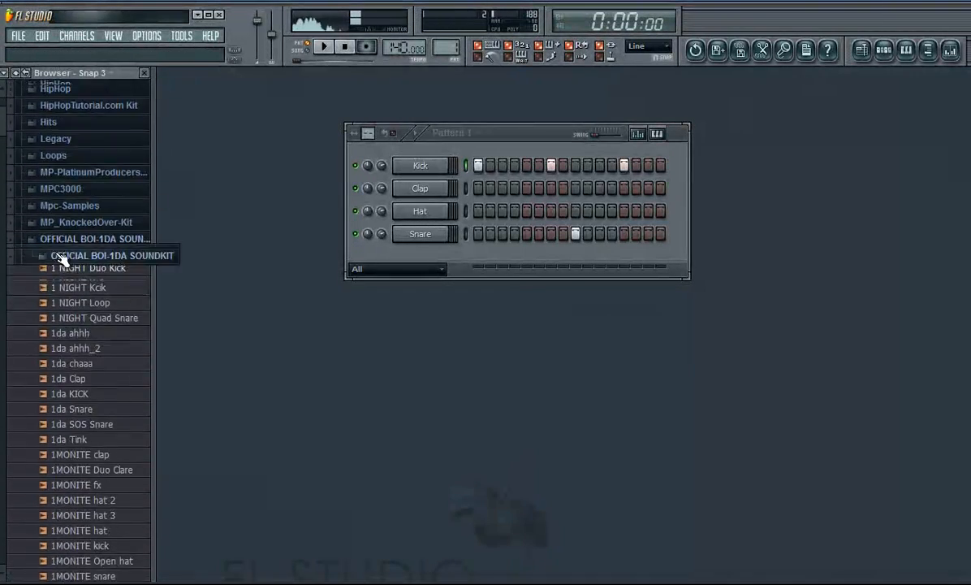
pyautogui.scroll(10, 37, 260)
pyautogui.click(57, 214)
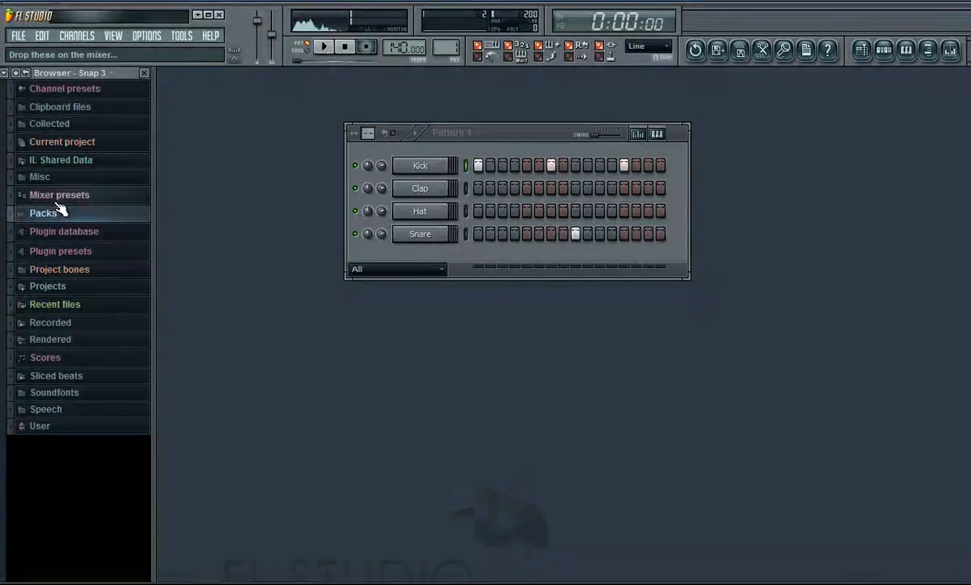
pyautogui.click(57, 212)
pyautogui.scroll(-20, 73, 212)
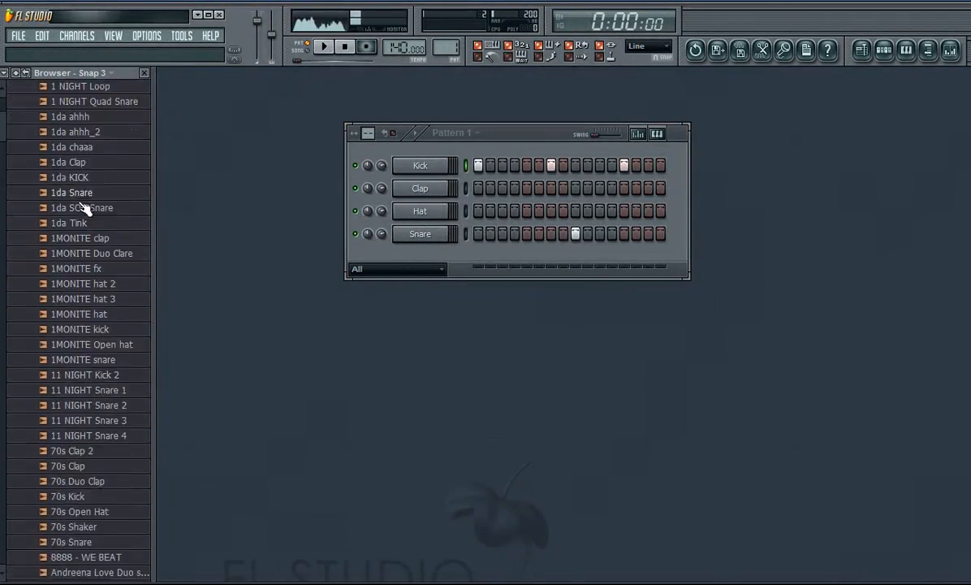
pyautogui.scroll(-10, 91, 262)
pyautogui.scroll(12, 95, 260)
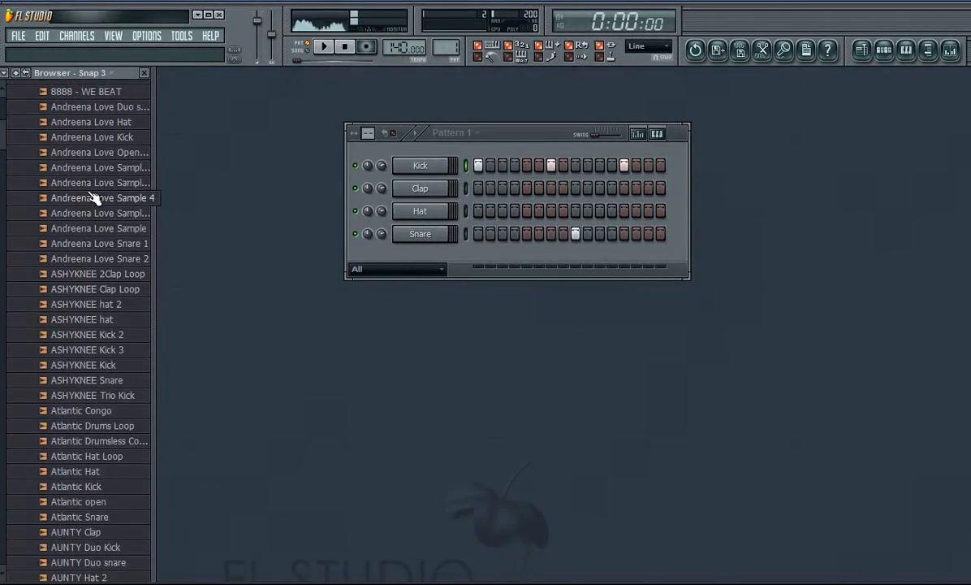
# Step: Preview several kit samples and replace the Kick channel's sound with ASHYKNEE Trio Kick, checking it in playback
pyautogui.click(77, 122)
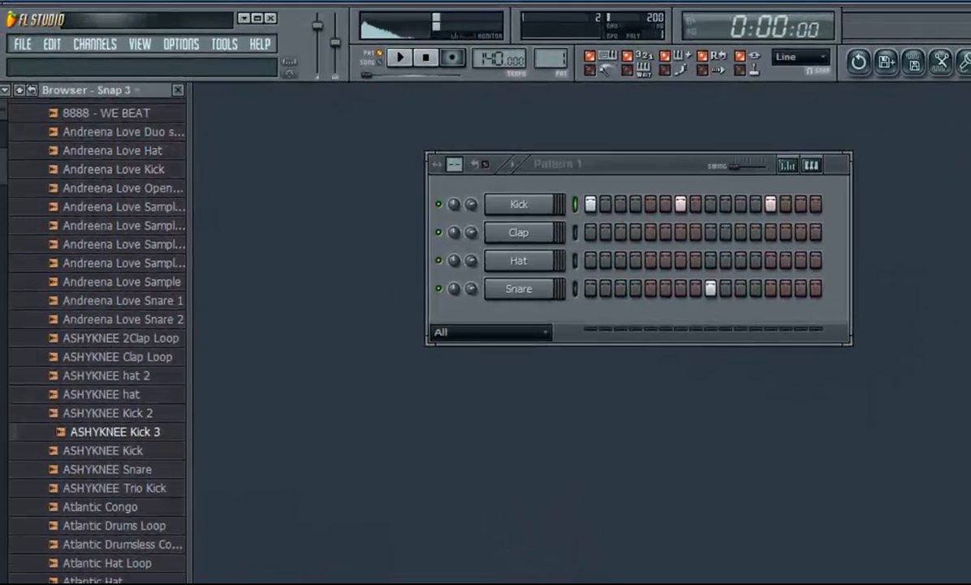
pyautogui.click(105, 336)
pyautogui.click(106, 468)
pyautogui.click(122, 544)
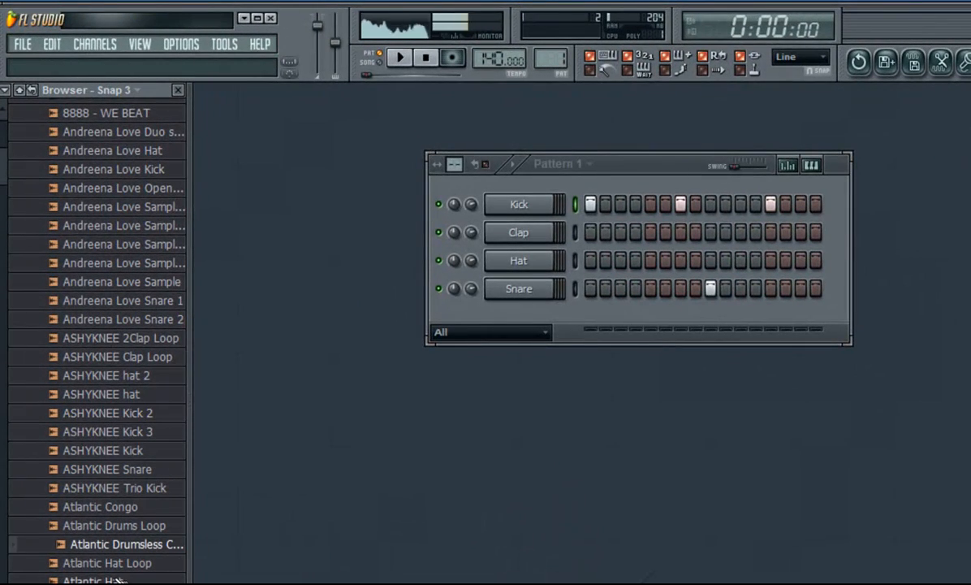
pyautogui.click(128, 487)
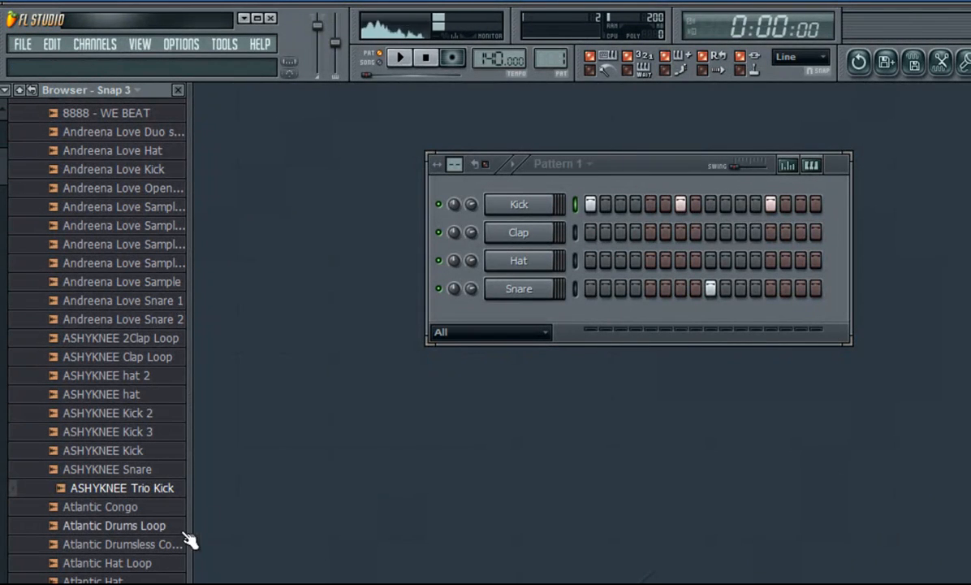
pyautogui.moveTo(126, 495); pyautogui.dragTo(508, 204)
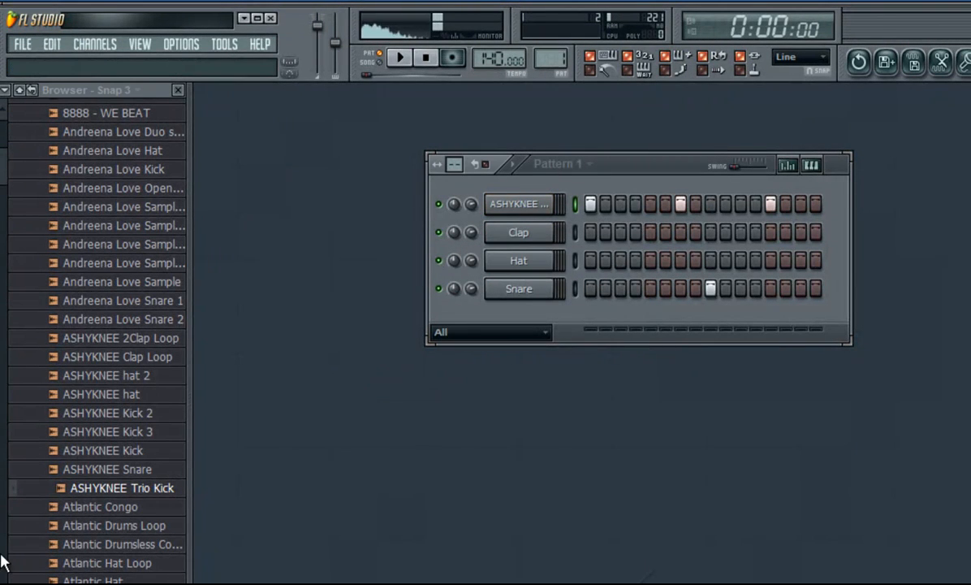
pyautogui.click(415, 59)
pyautogui.click(423, 58)
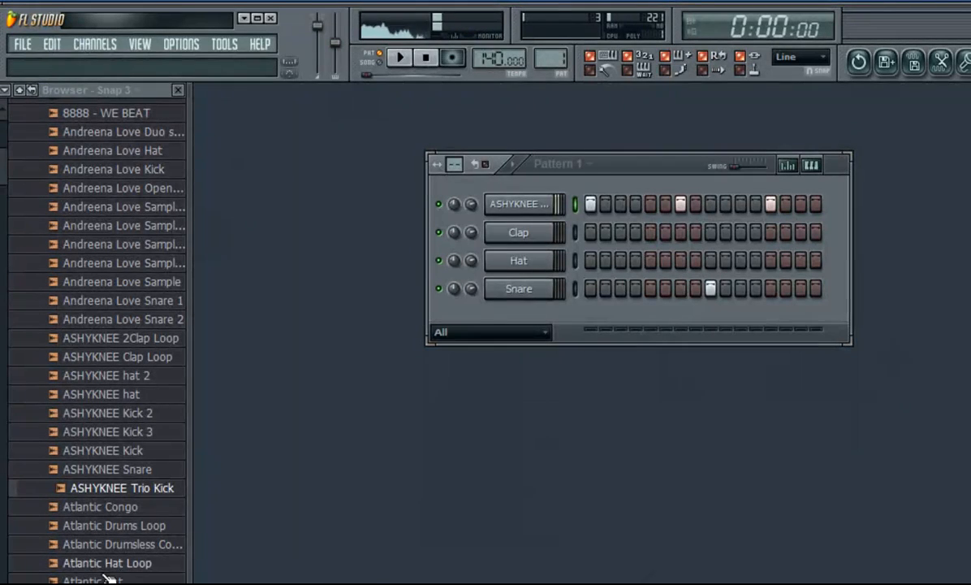
# Step: Preview the ASHYKNEE hat samples and add ASHYKNEE hat 2 as a new channel below the Snare
pyautogui.click(113, 507)
pyautogui.click(134, 394)
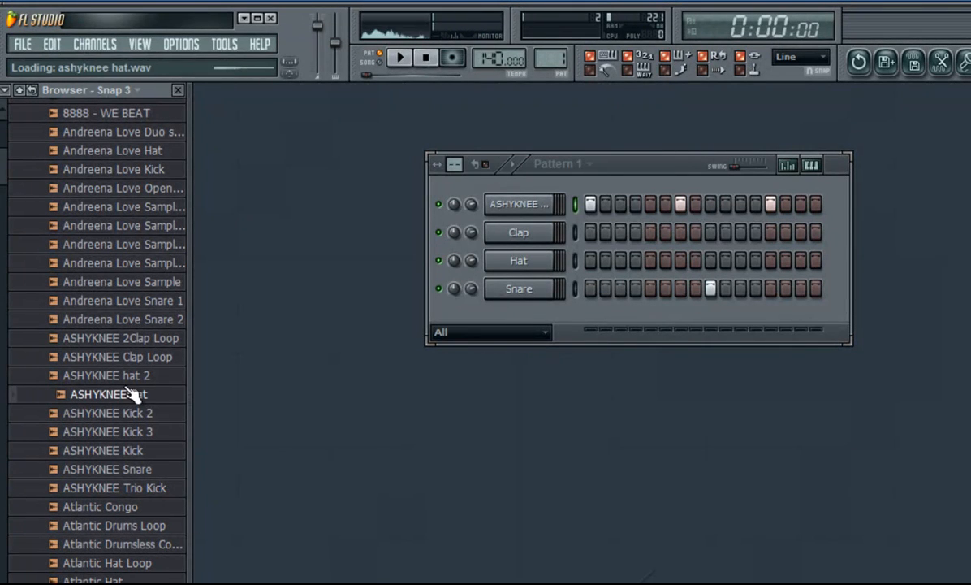
pyautogui.scroll(-3, 134, 503)
pyautogui.scroll(1, 130, 445)
pyautogui.click(138, 265)
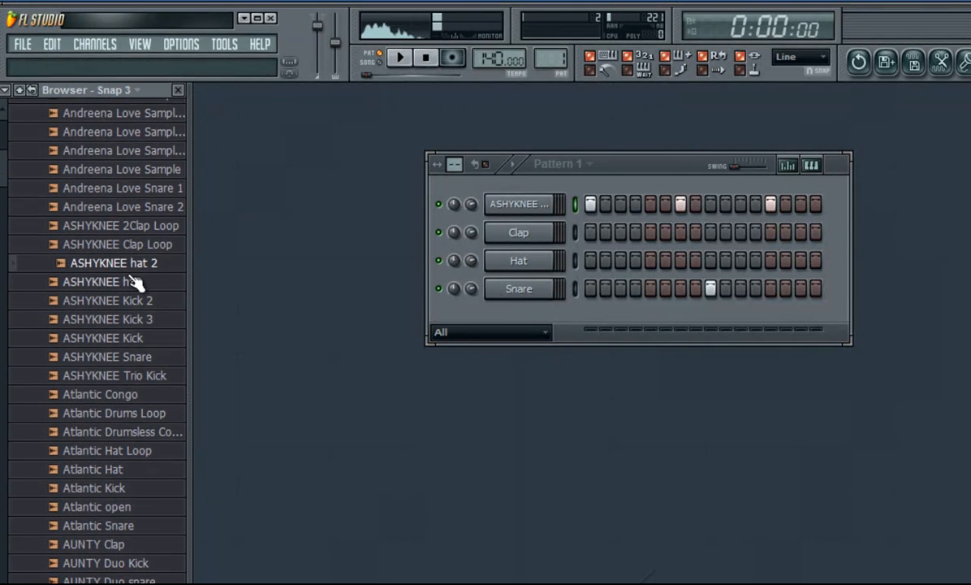
pyautogui.moveTo(137, 262); pyautogui.dragTo(529, 318)
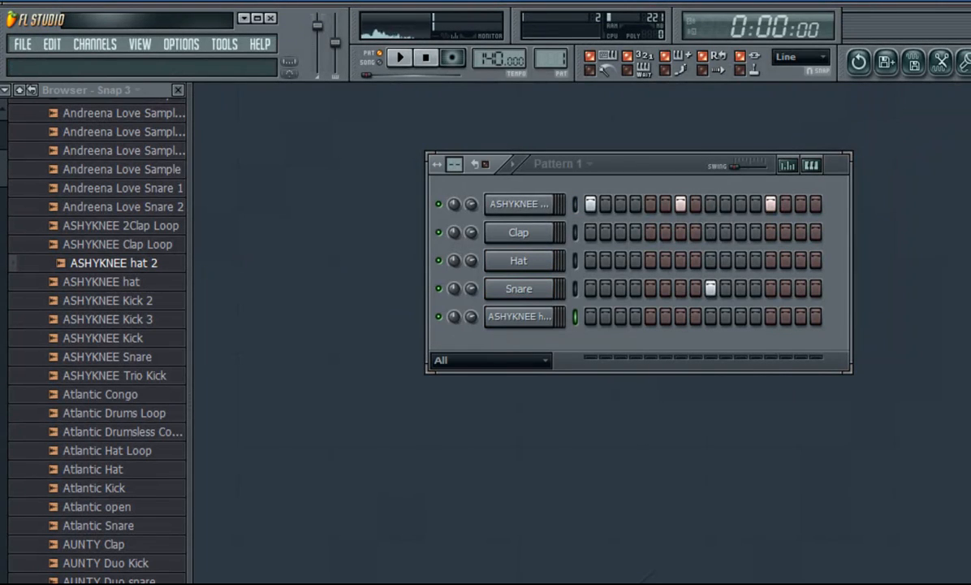
# Step: Replace the Snare channel's sound with AUNTY Snare 2 and play the pattern to hear it
pyautogui.scroll(-2, 122, 568)
pyautogui.moveTo(121, 583); pyautogui.dragTo(504, 294)
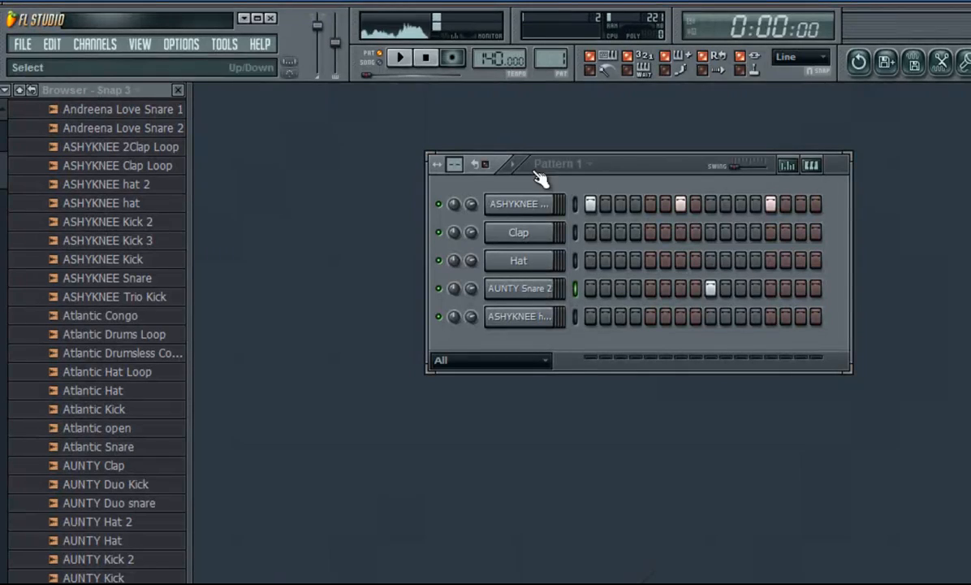
pyautogui.click(401, 61)
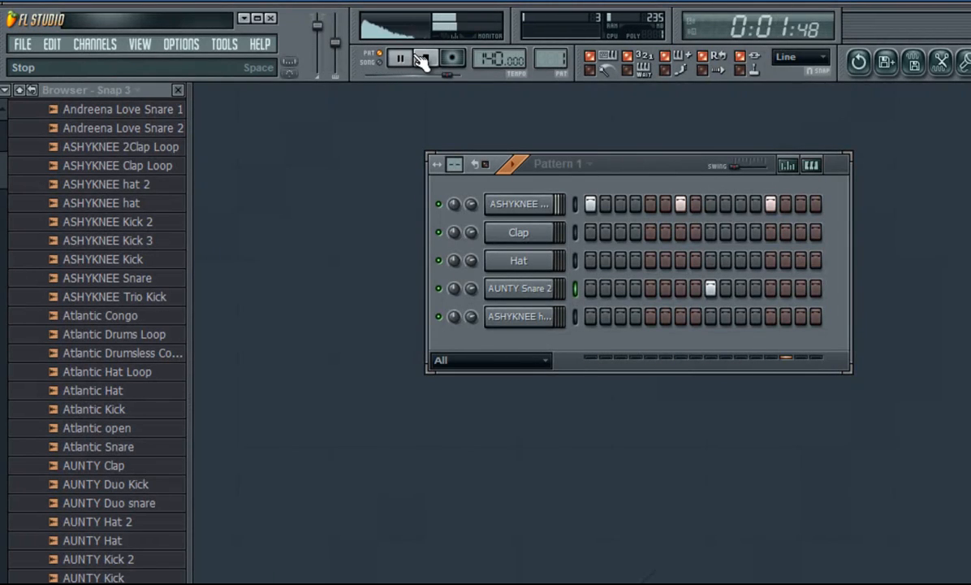
pyautogui.click(422, 59)
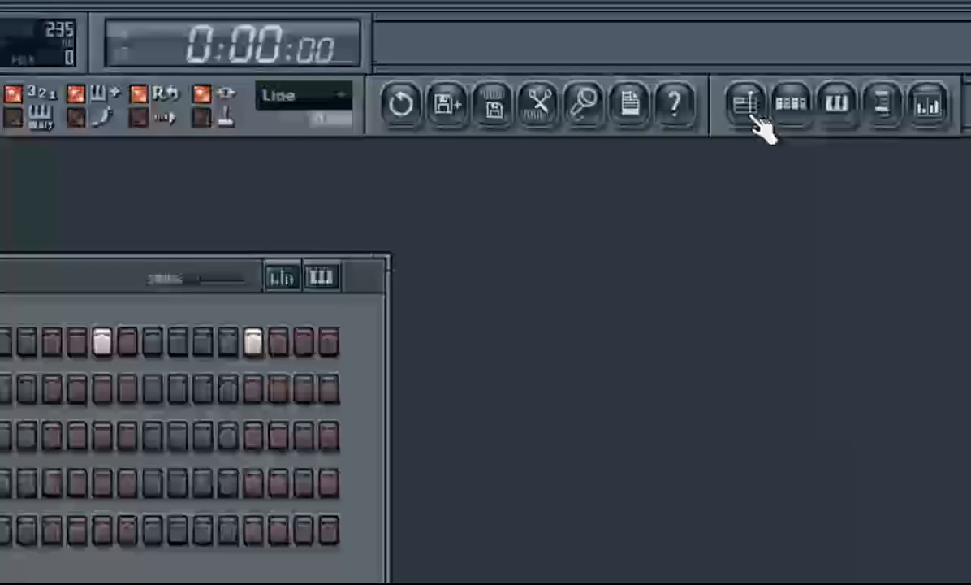
# Step: Open the Playlist and arrange it beside the step sequencer so both windows can be seen
pyautogui.click(863, 51)
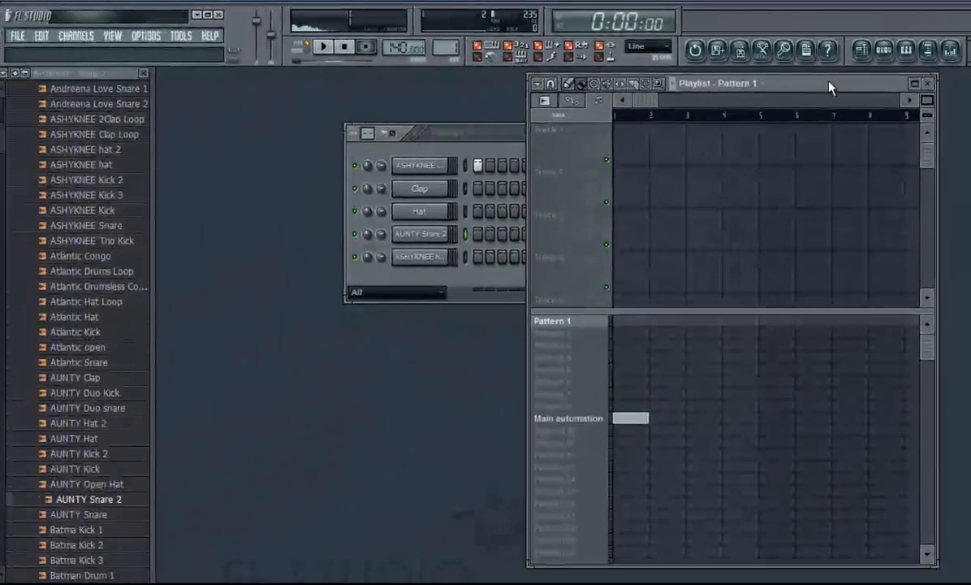
pyautogui.moveTo(768, 122); pyautogui.dragTo(818, 114)
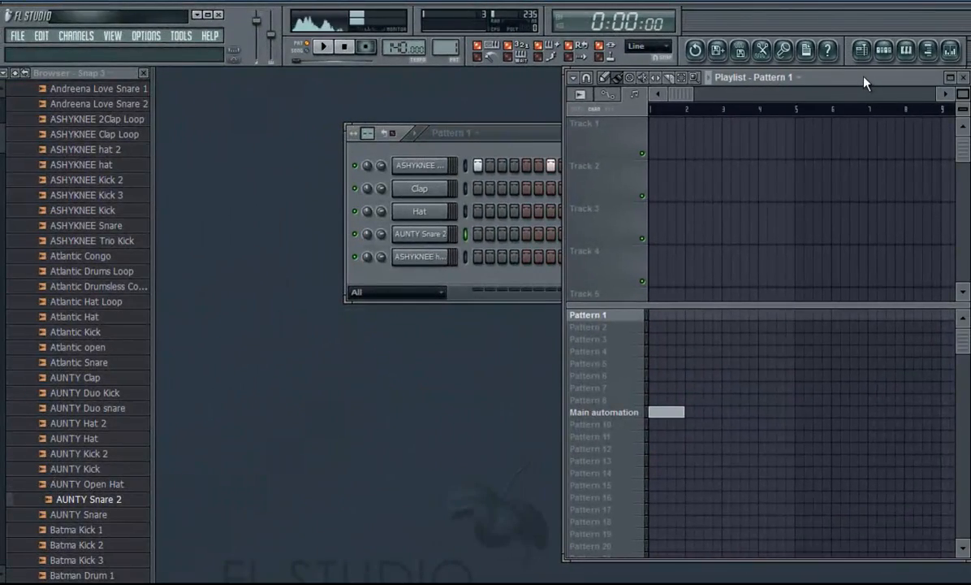
pyautogui.moveTo(865, 81); pyautogui.dragTo(868, 82)
pyautogui.moveTo(507, 133); pyautogui.dragTo(319, 134)
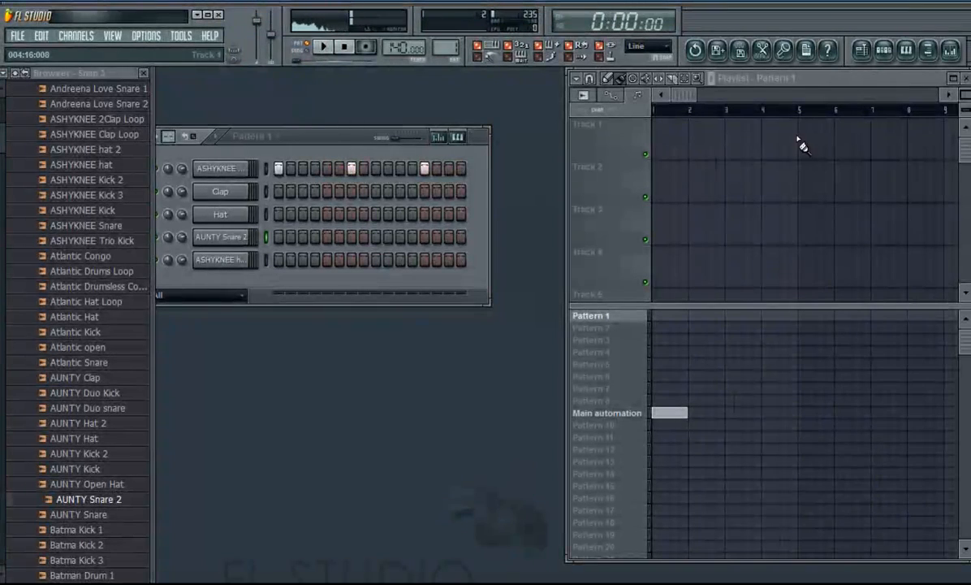
# Step: Try placing a Pattern 1 clip on Track 1 of the Playlist and remove it
pyautogui.click(670, 143)
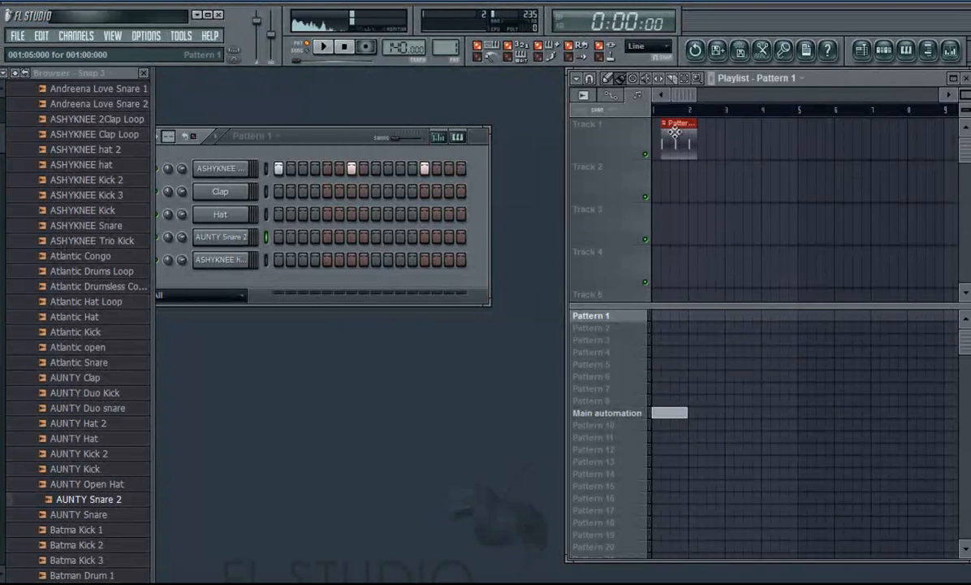
pyautogui.rightClick(675, 132)
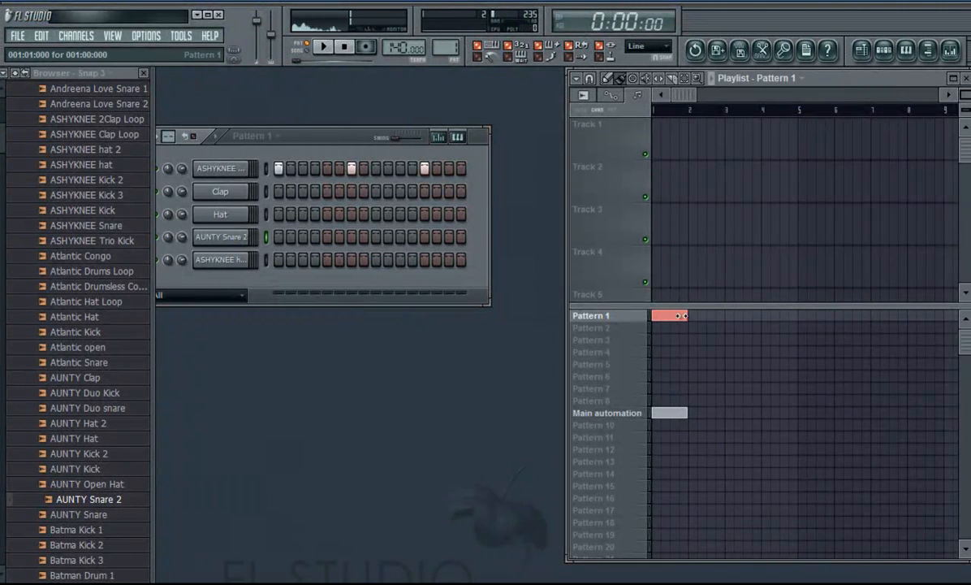
# Step: Enlarge the Playlist's pattern block area, fill bars 1 to 4 with Pattern 1 blocks, and switch playback to song mode
pyautogui.moveTo(685, 302); pyautogui.dragTo(684, 264)
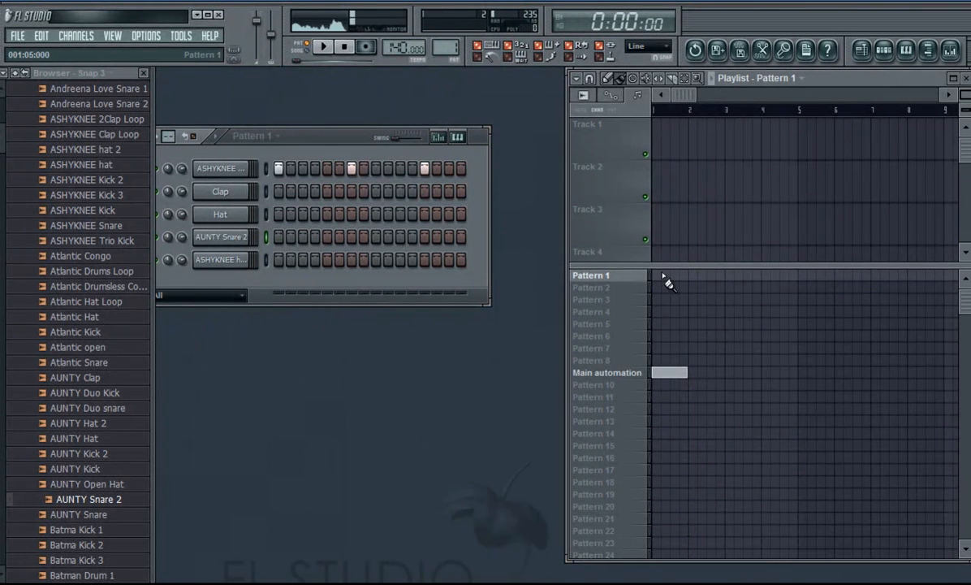
pyautogui.click(699, 276)
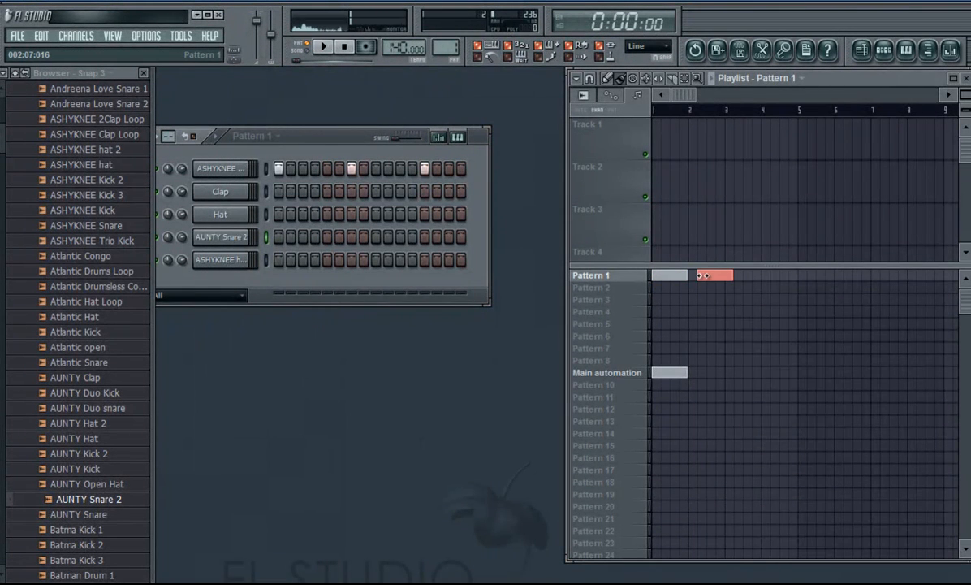
pyautogui.click(736, 276)
pyautogui.click(772, 276)
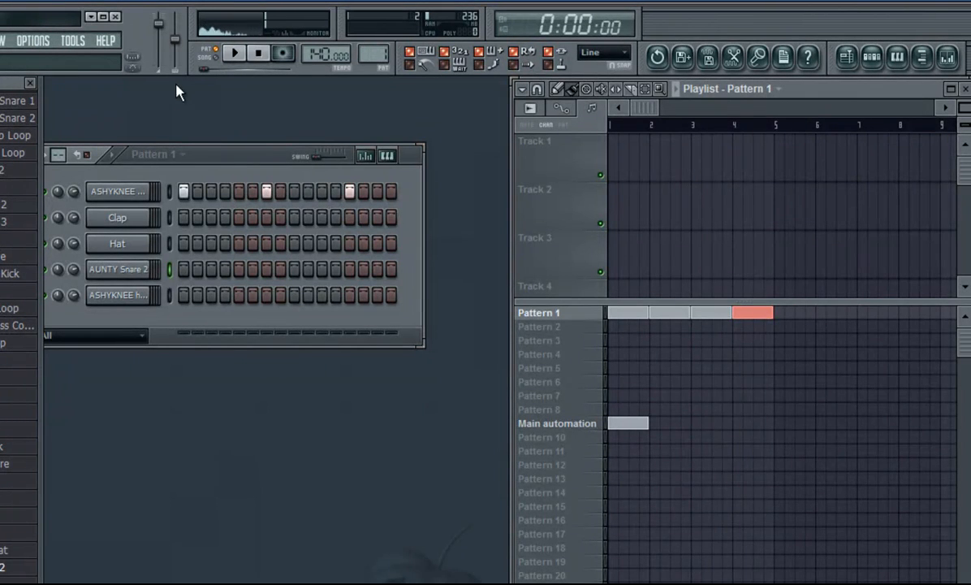
pyautogui.click(216, 57)
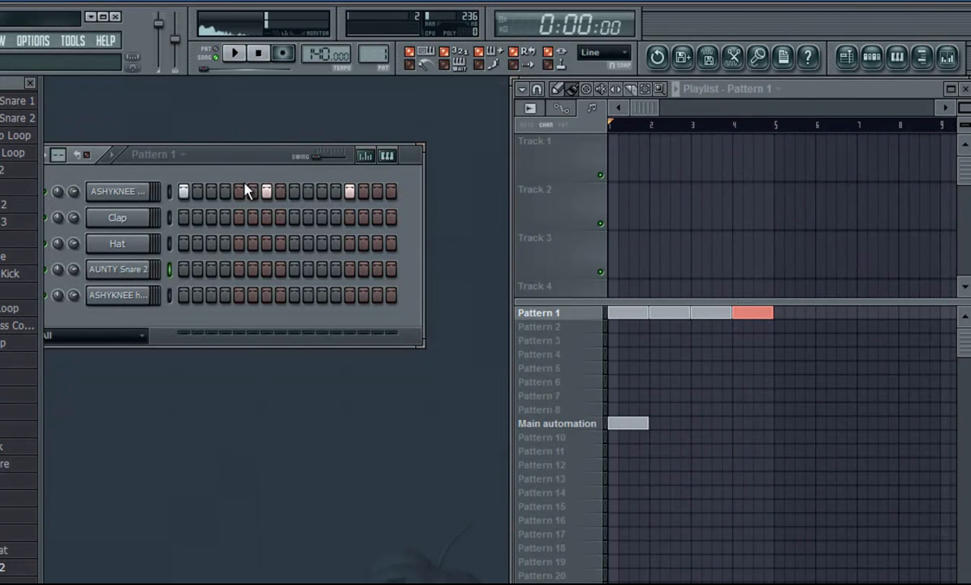
# Step: Play the song, select Pattern 2, and add an AUNTY Snare 2 hit on step 9 during playback
pyautogui.click(243, 53)
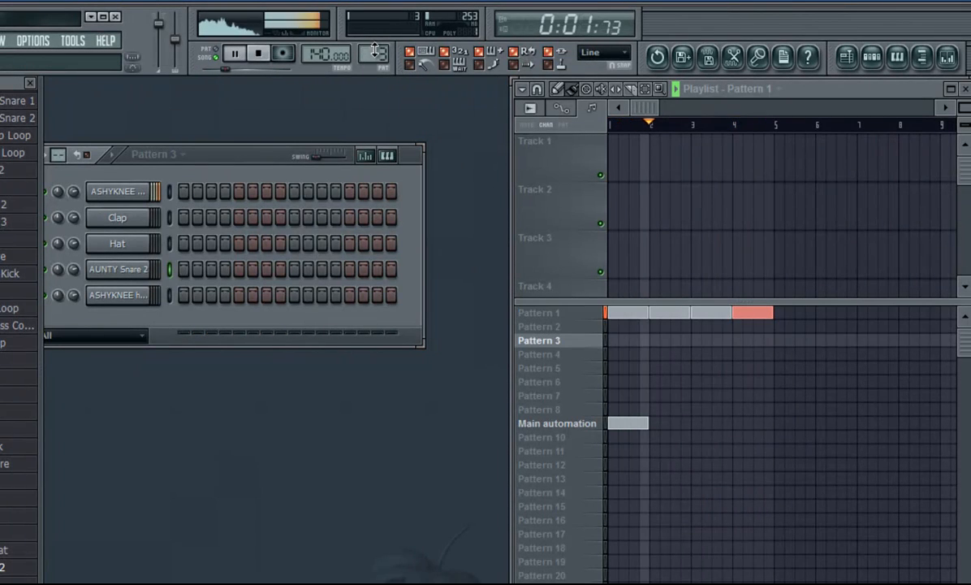
pyautogui.click(559, 330)
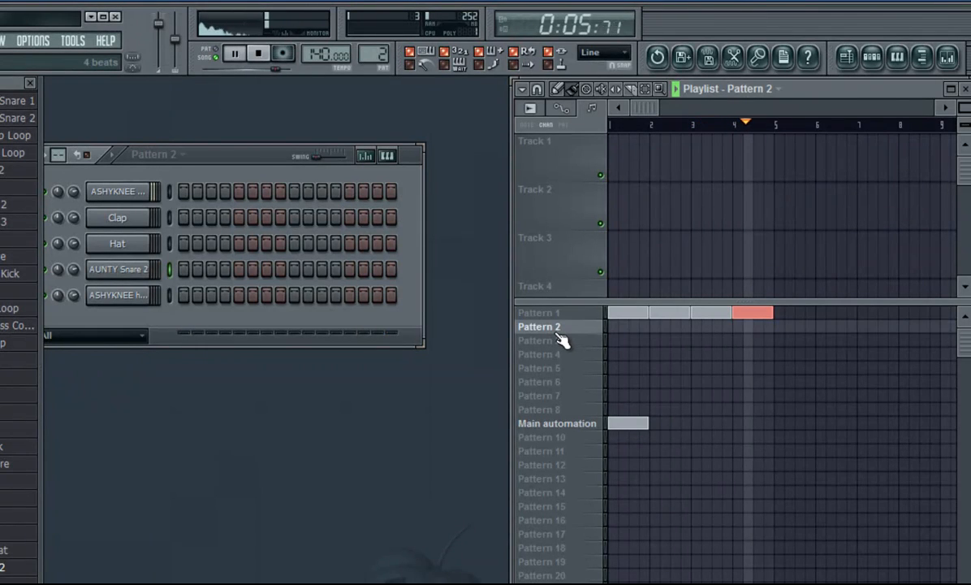
pyautogui.click(260, 53)
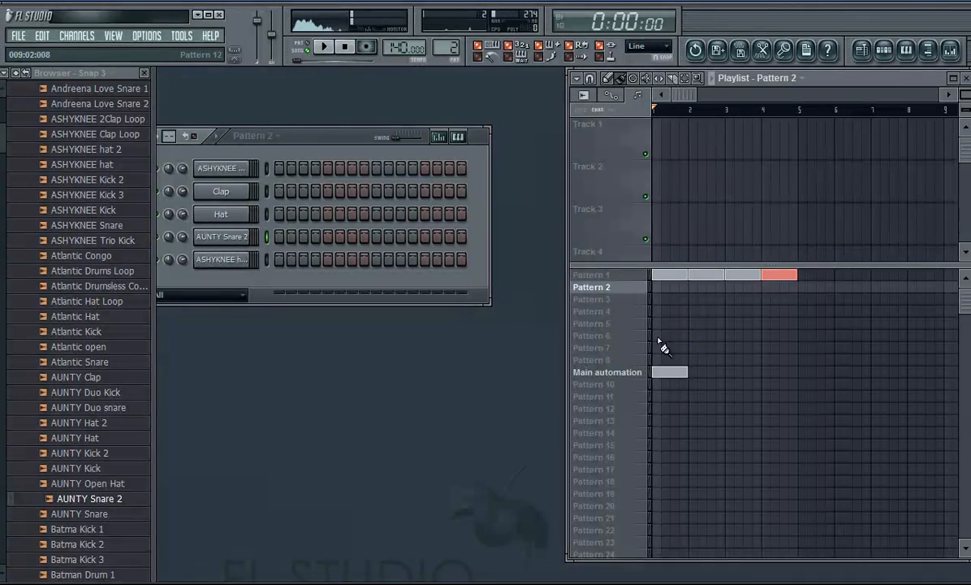
pyautogui.click(326, 47)
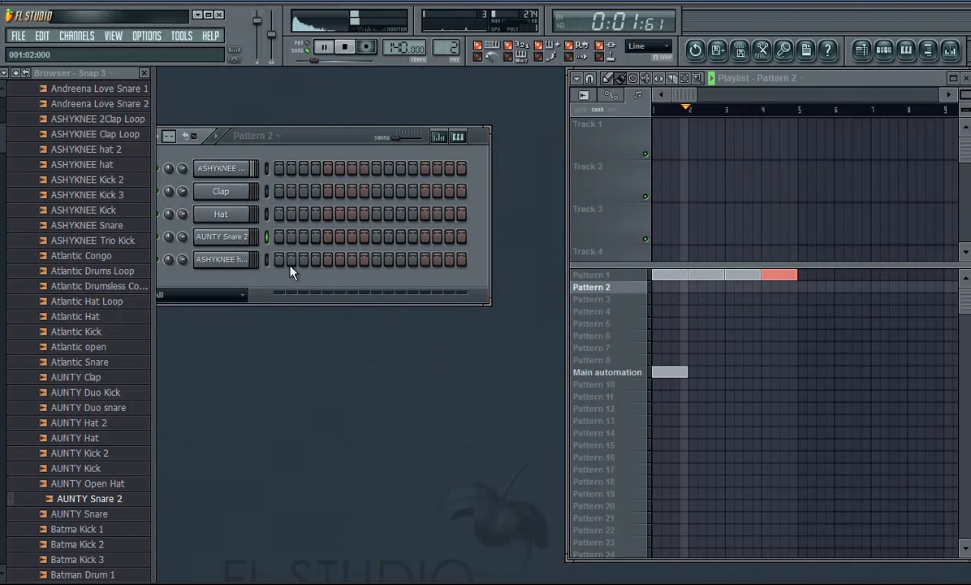
pyautogui.click(375, 237)
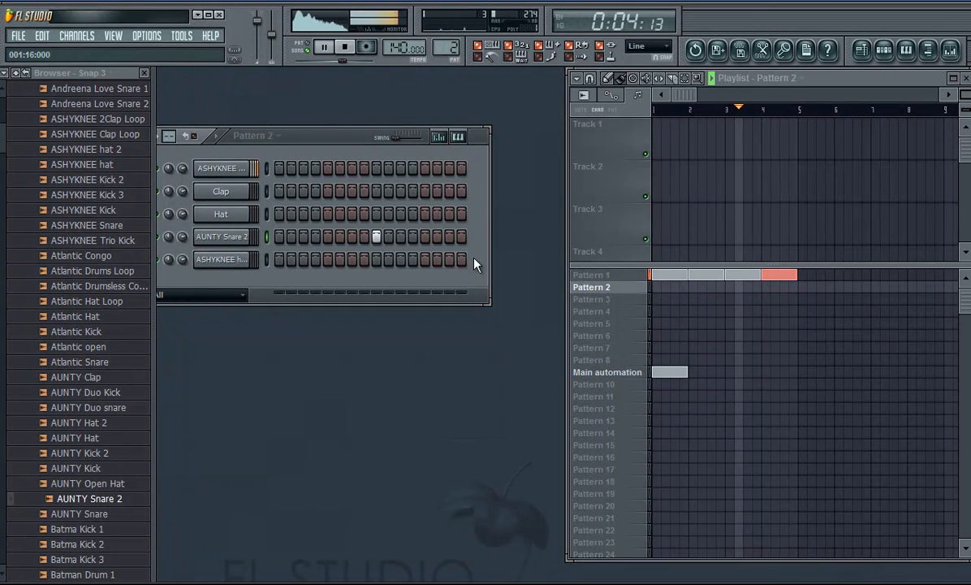
# Step: Fill bars 1 to 4 of the Pattern 2 row in the Playlist with pattern blocks
pyautogui.click(669, 288)
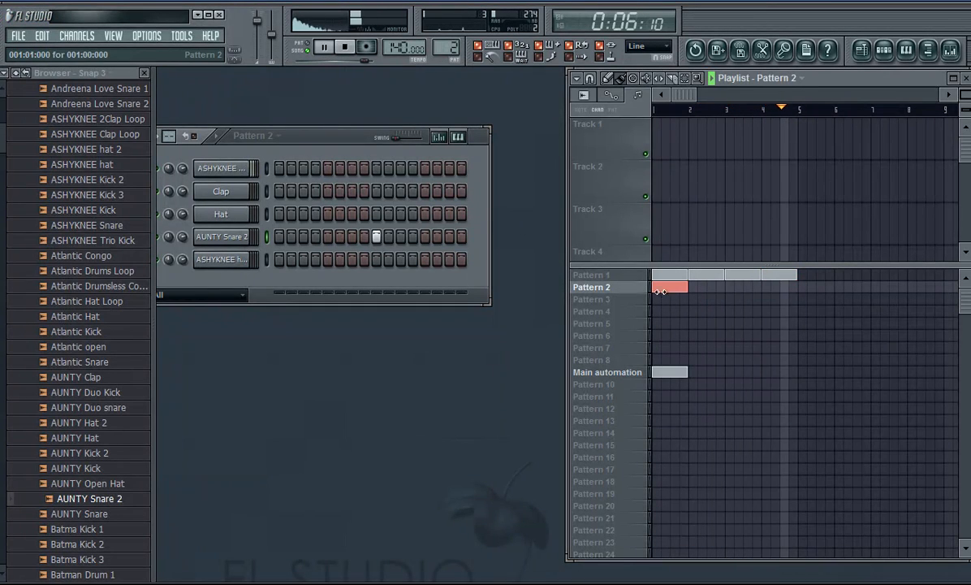
pyautogui.click(730, 288)
pyautogui.click(704, 288)
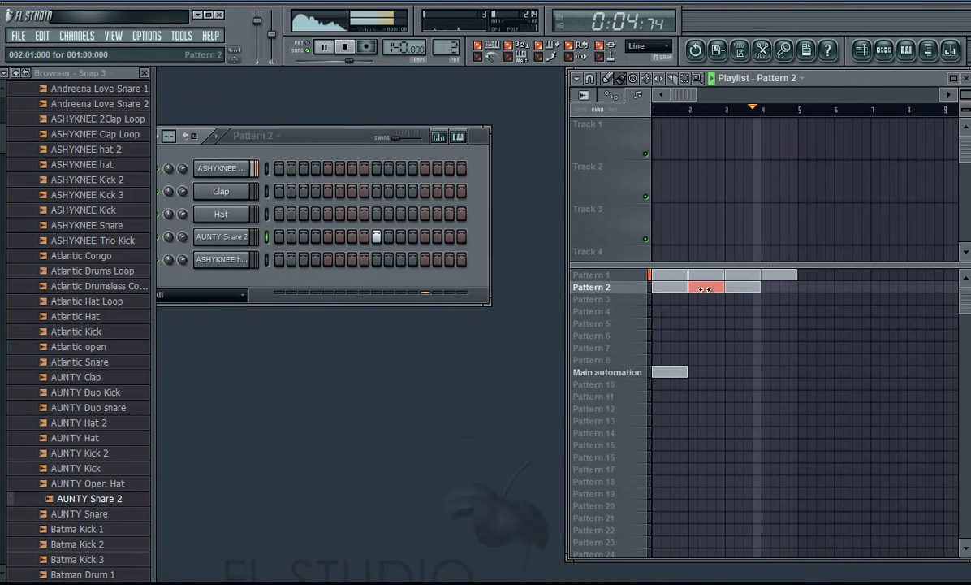
pyautogui.click(779, 289)
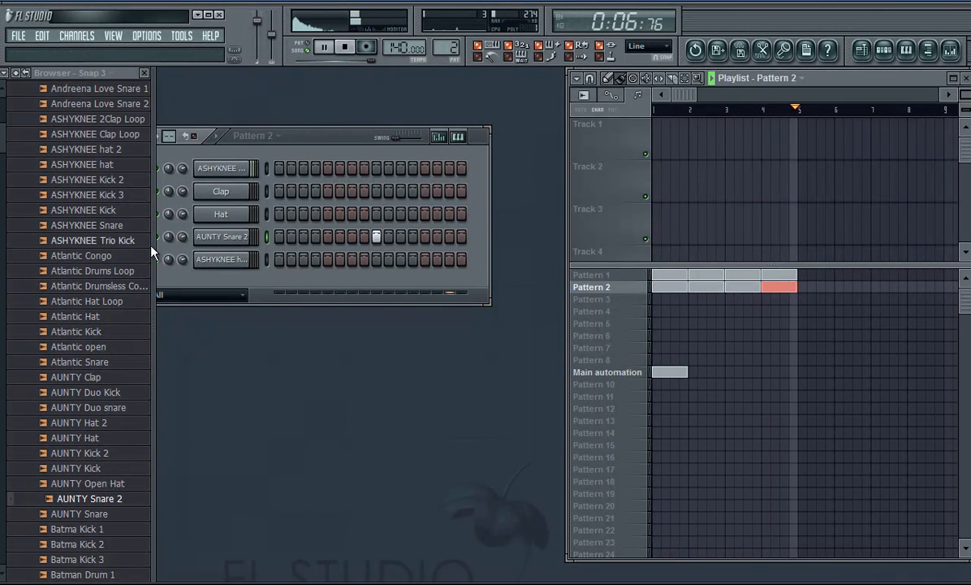
# Step: Select Pattern 3 and move the step sequencer clear of the Browser so all its channel controls are visible
pyautogui.click(605, 300)
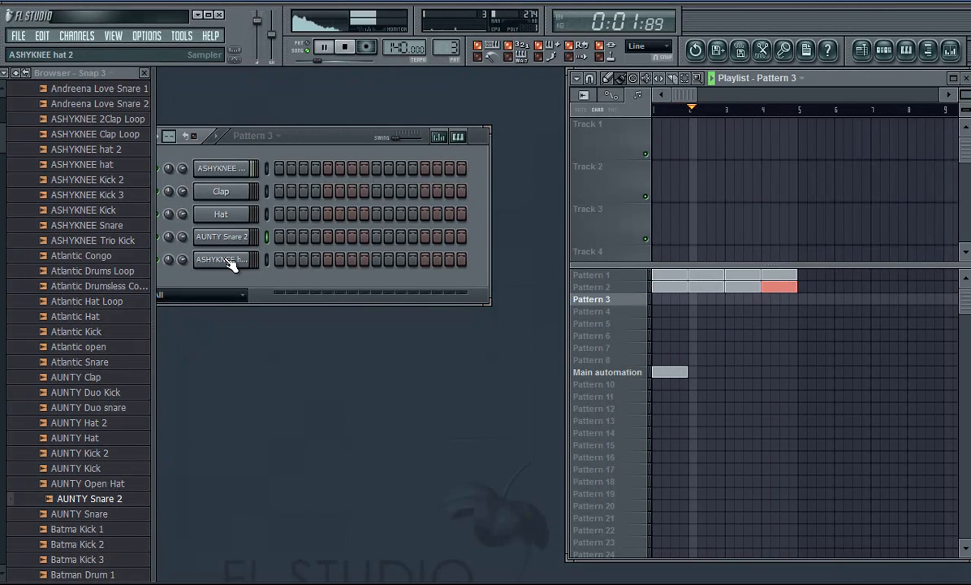
pyautogui.moveTo(299, 133); pyautogui.dragTo(348, 120)
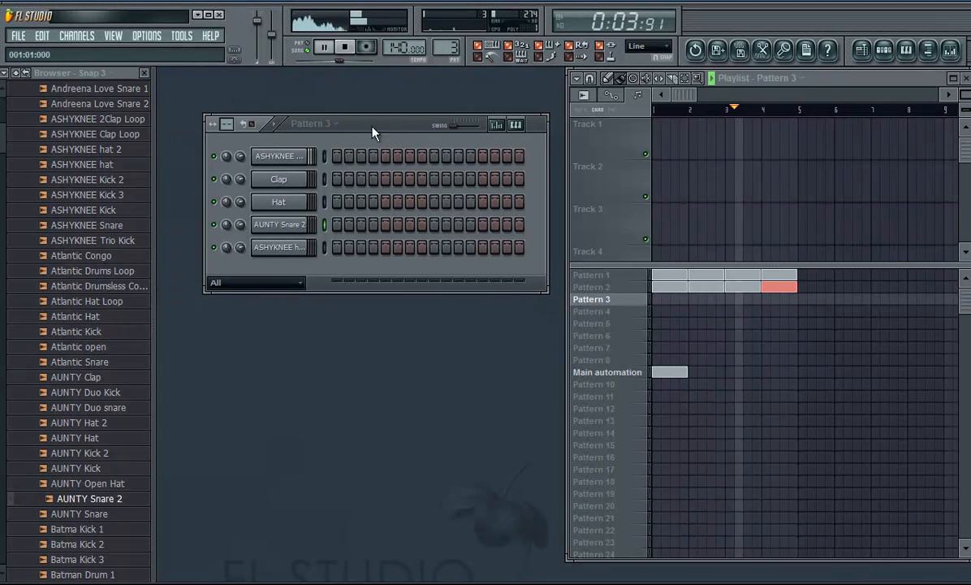
pyautogui.rightClick(279, 251)
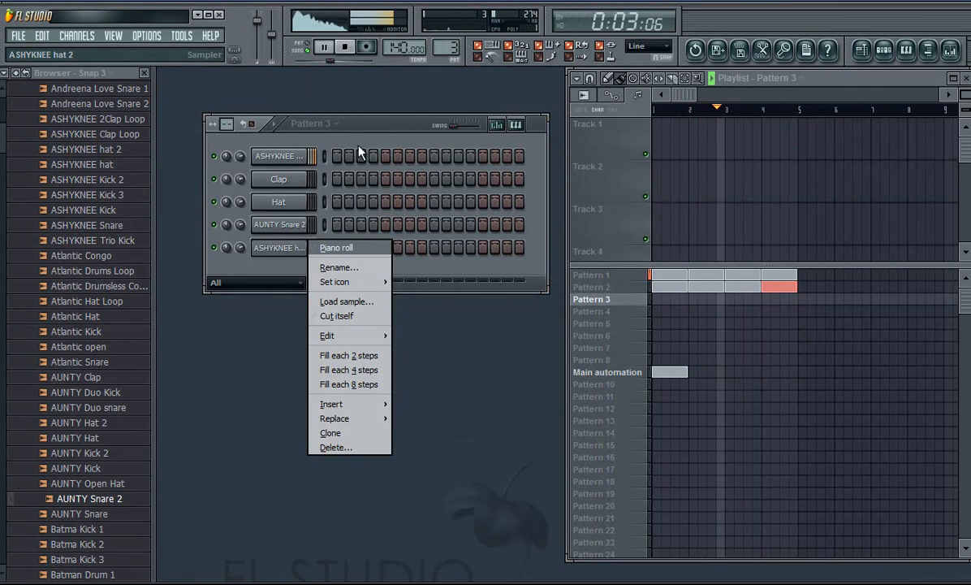
pyautogui.click(398, 126)
pyautogui.moveTo(407, 123); pyautogui.dragTo(391, 131)
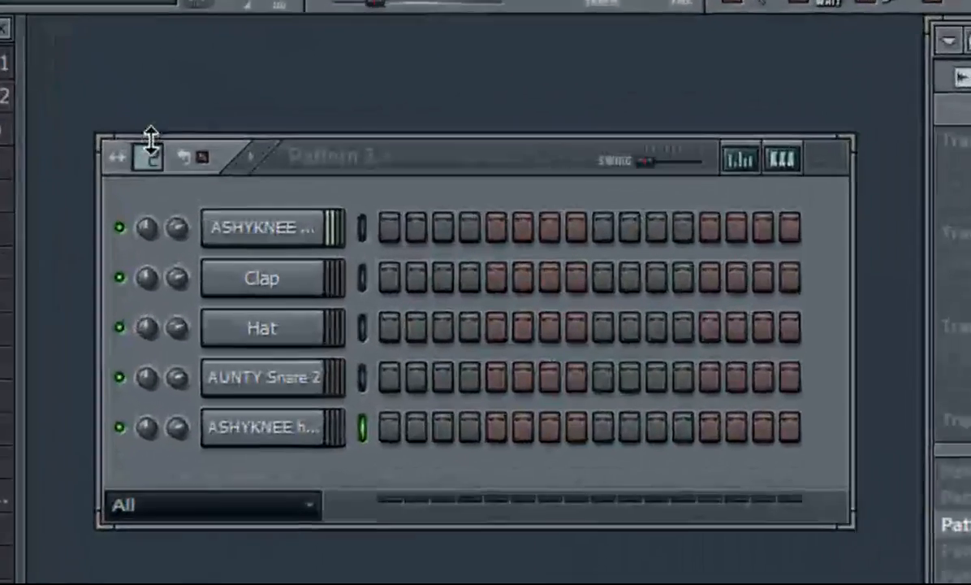
# Step: Lengthen Pattern 3 to 8 beats per bar in the step sequencer, giving 32 steps, and reposition its window
pyautogui.moveTo(151, 140); pyautogui.dragTo(146, 76)
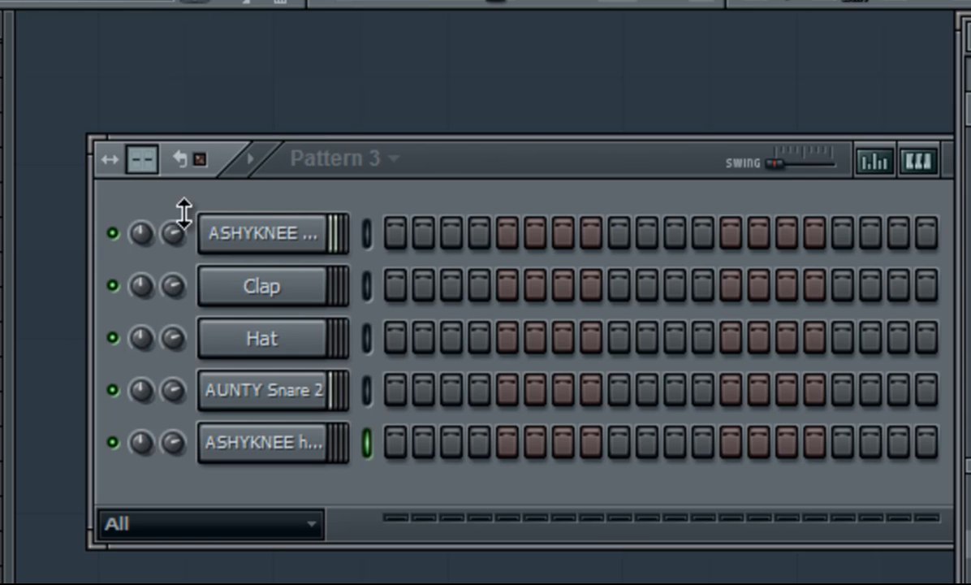
pyautogui.moveTo(213, 345); pyautogui.dragTo(134, 312)
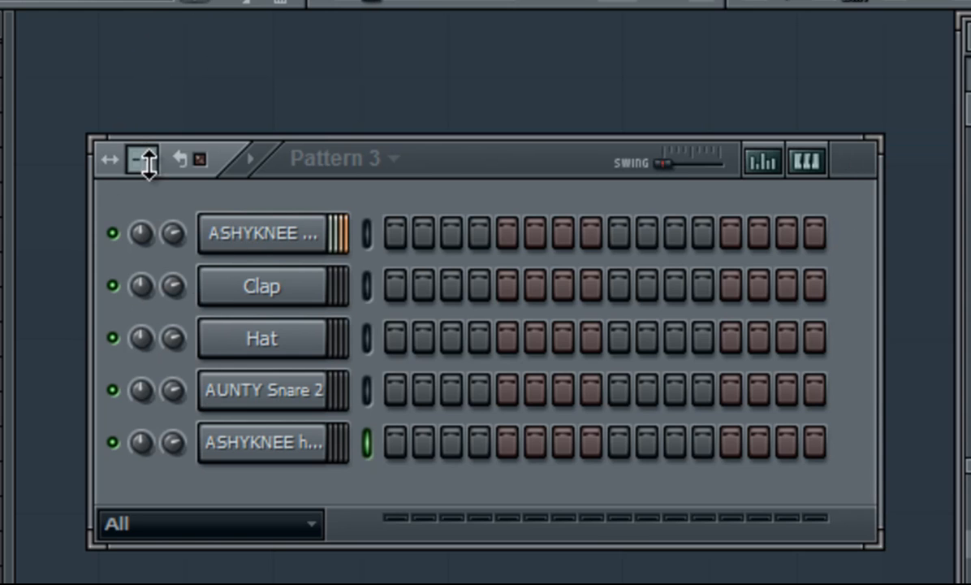
pyautogui.moveTo(148, 163); pyautogui.dragTo(147, 105)
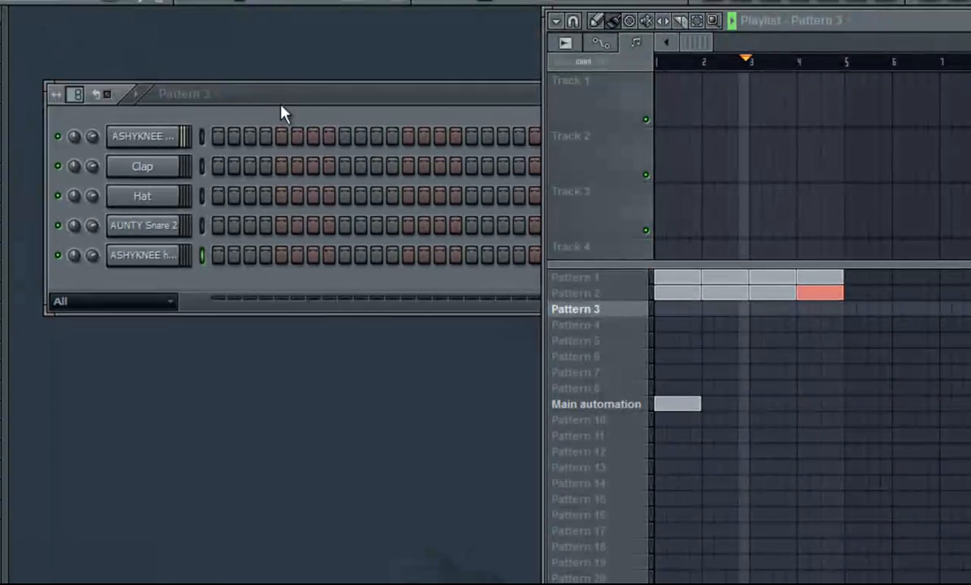
pyautogui.moveTo(281, 106); pyautogui.dragTo(258, 115)
# Step: Fill each 4 steps of the ASHYKNEE hat 2 channel and place Pattern 3 blocks across bars 1 to 4 of the Playlist
pyautogui.rightClick(154, 260)
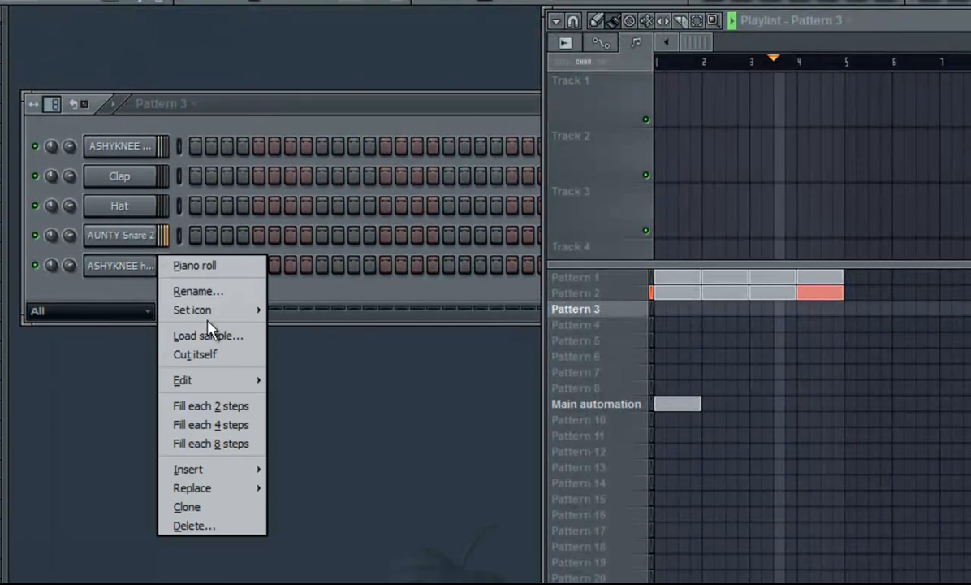
pyautogui.click(229, 423)
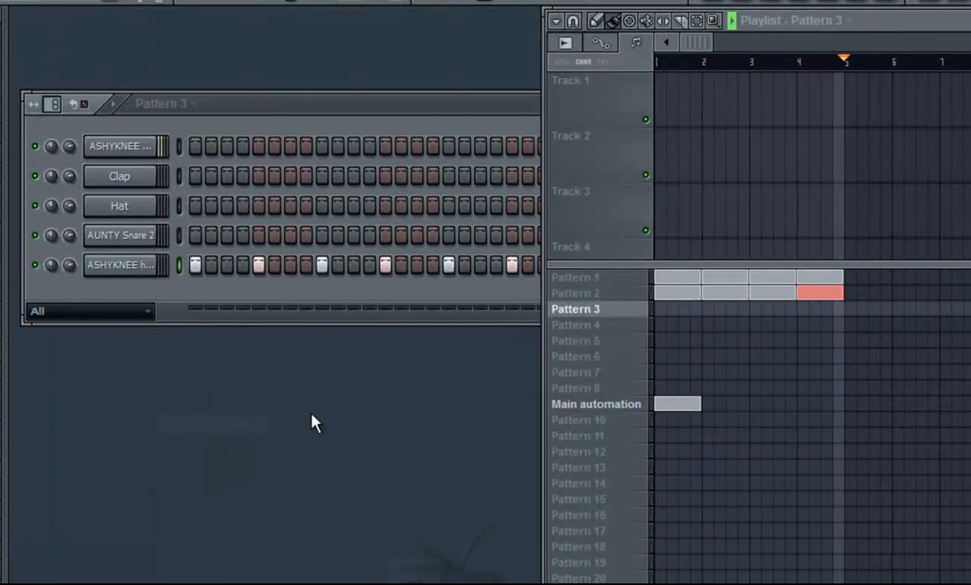
pyautogui.click(678, 309)
pyautogui.click(755, 309)
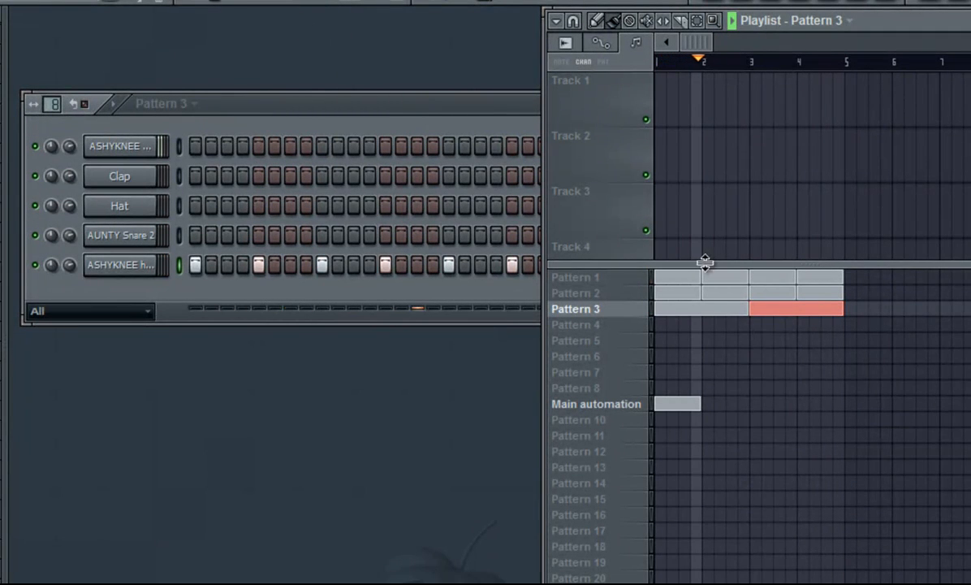
# Step: Delete the Pattern 2 blocks from bars 3 and 4, and try placing one at bar 5 before removing it
pyautogui.rightClick(784, 294)
pyautogui.rightClick(814, 293)
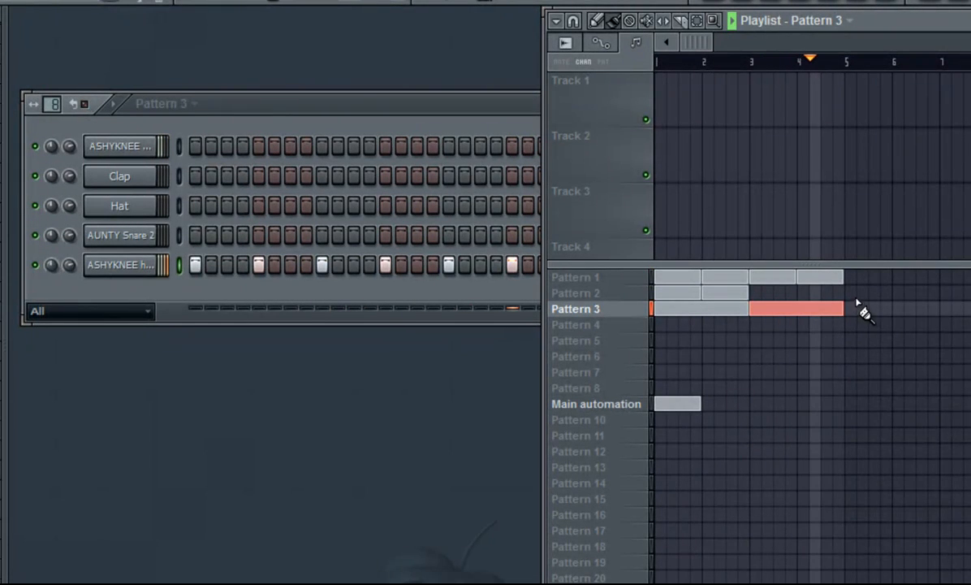
pyautogui.click(857, 297)
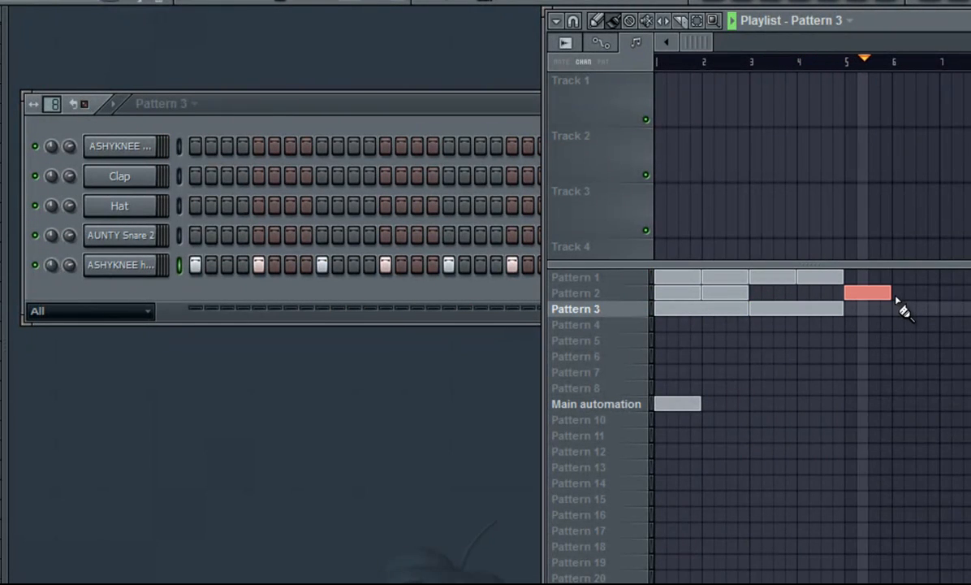
pyautogui.rightClick(857, 294)
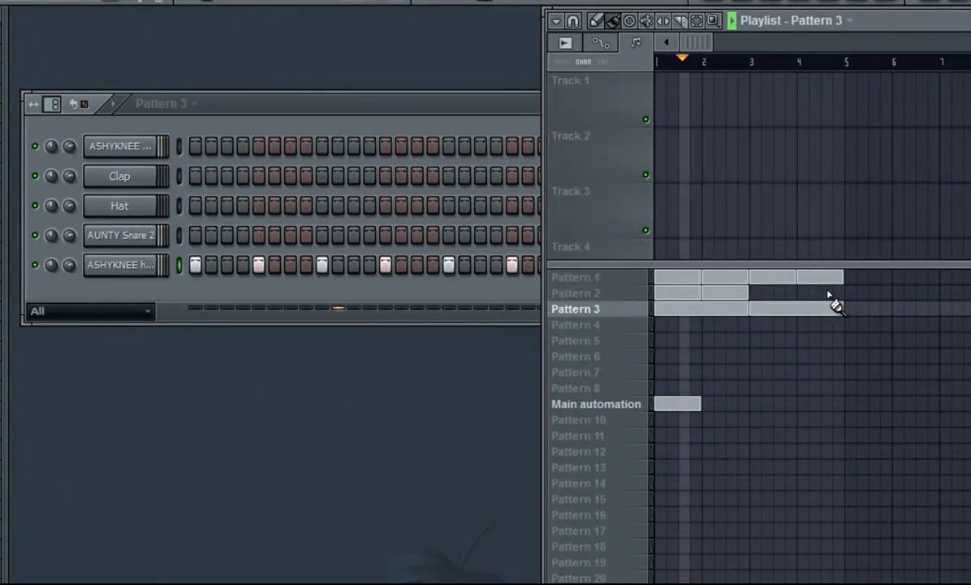
# Step: Stop the song, switch playback to pattern mode, and play Pattern 3 on its own
pyautogui.press('space')
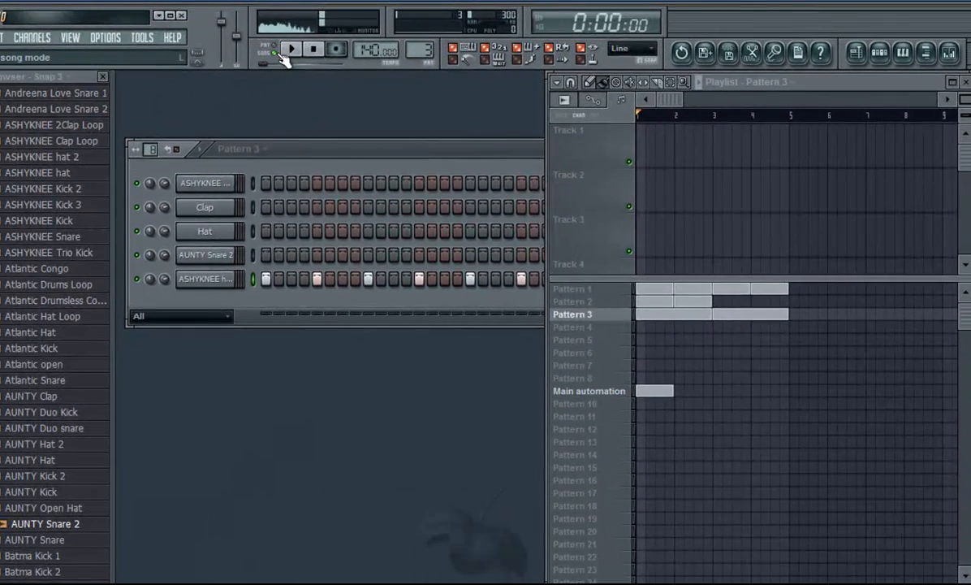
pyautogui.click(277, 51)
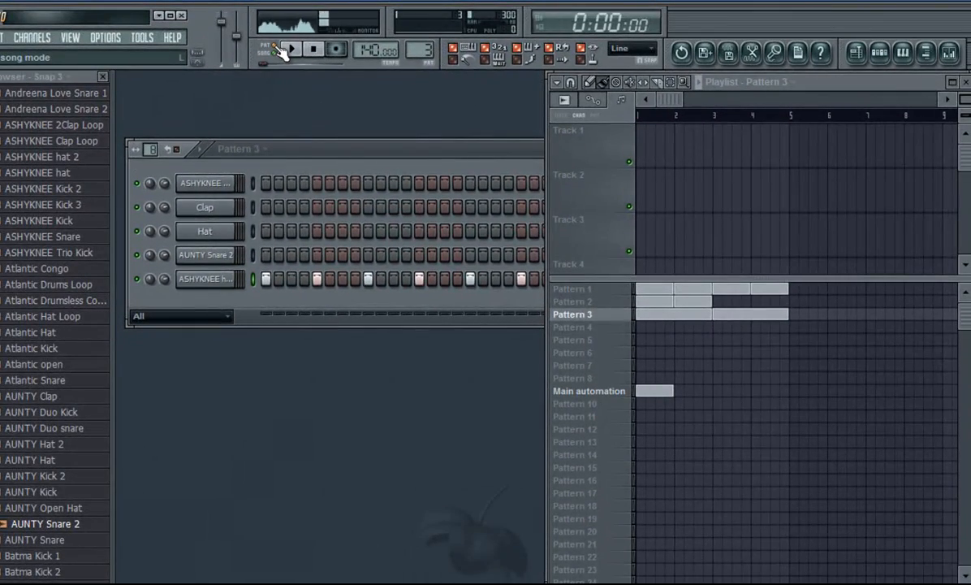
pyautogui.click(291, 51)
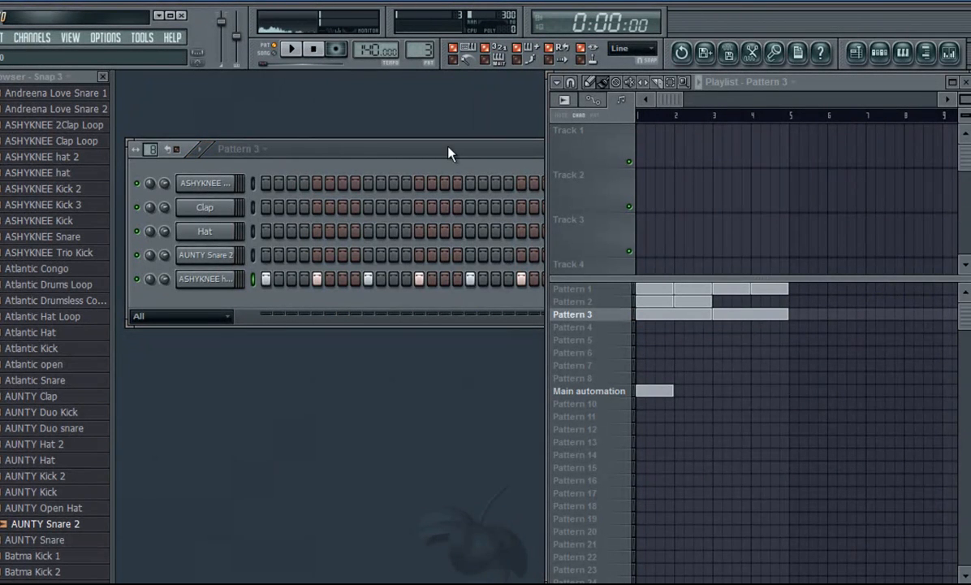
# Step: Clear the workspace by closing the Playlist and the Browser, keeping only the step sequencer open
pyautogui.click(965, 82)
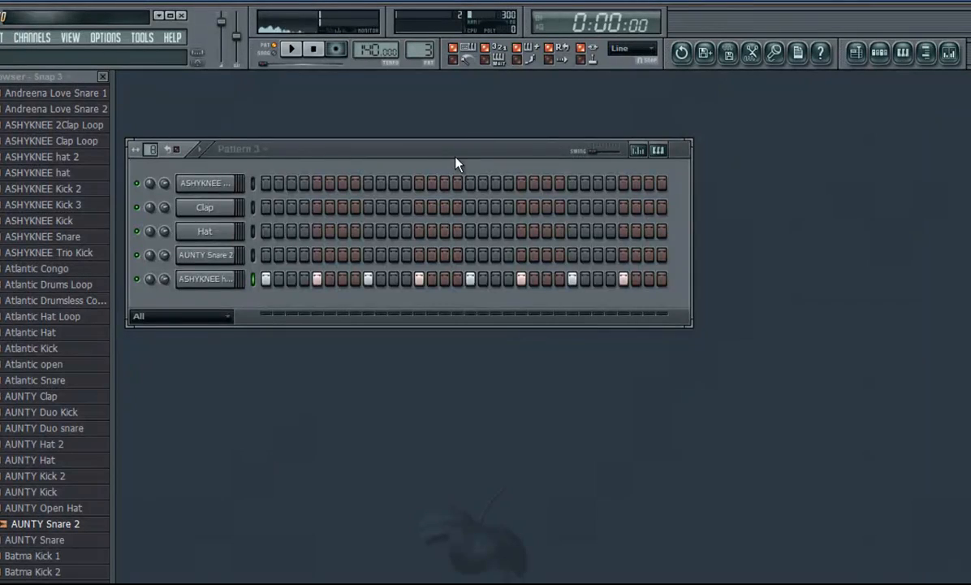
pyautogui.moveTo(456, 157); pyautogui.dragTo(519, 142)
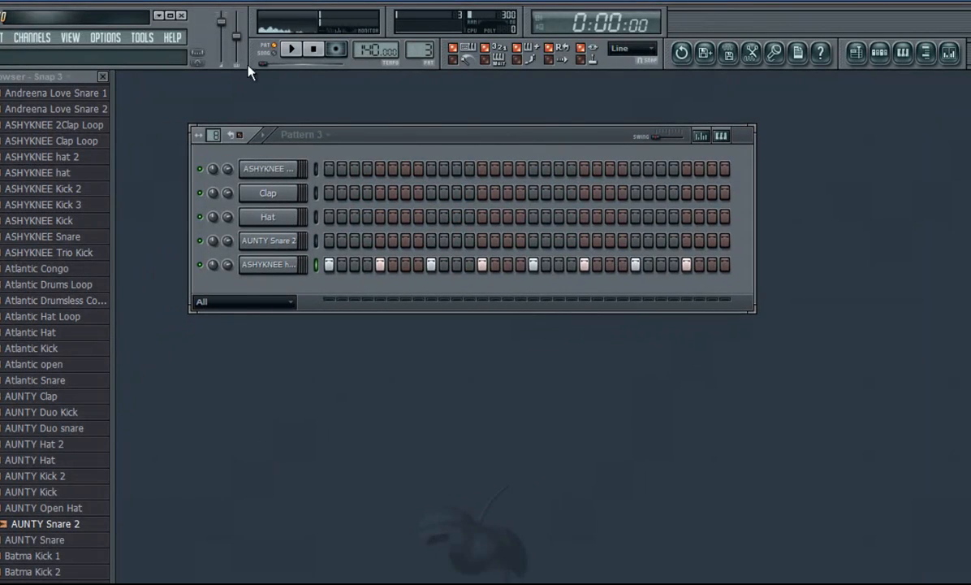
pyautogui.click(107, 79)
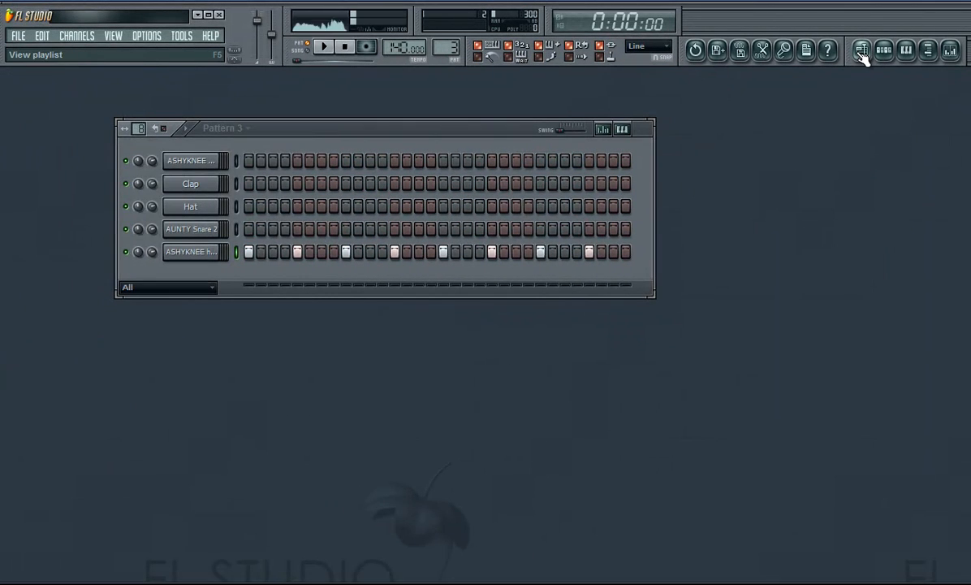
# Step: Open the Mixer and move it away from the step sequencer's channel names
pyautogui.click(954, 51)
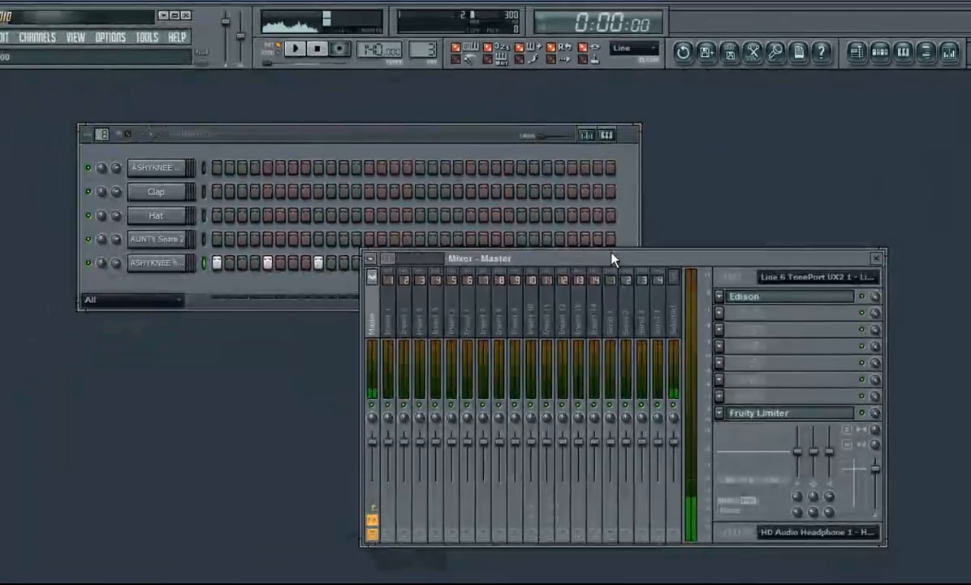
pyautogui.moveTo(614, 257); pyautogui.dragTo(698, 215)
# Step: Examine the Mixer's Master and Insert 1 to 5 tracks with their effect slots, finishing with Insert 1 selected
pyautogui.click(505, 277)
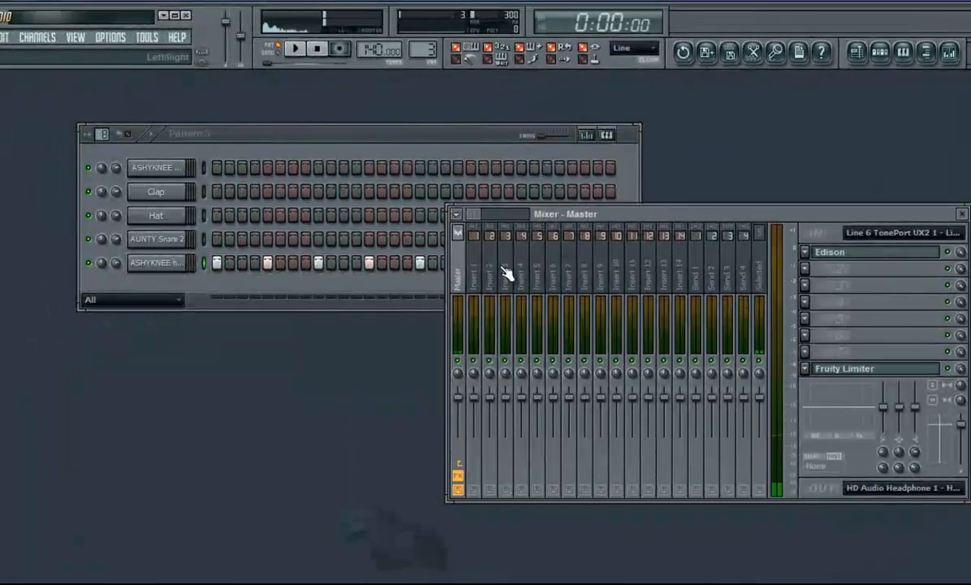
pyautogui.click(474, 276)
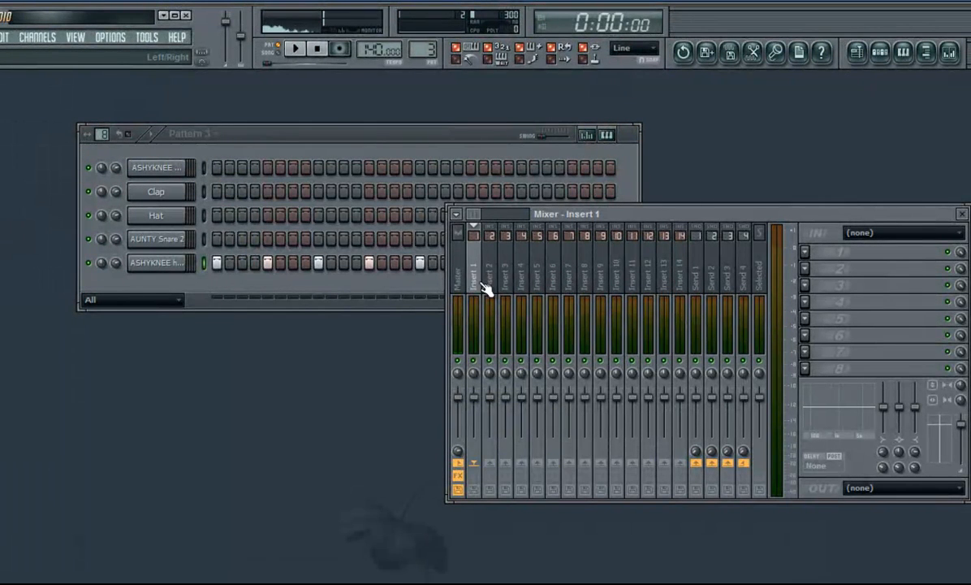
pyautogui.click(536, 276)
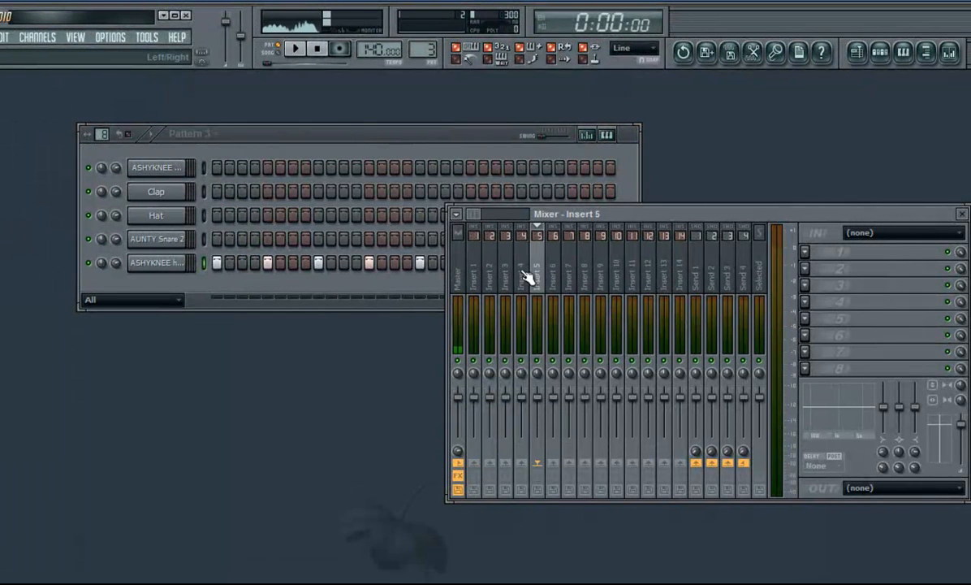
pyautogui.click(459, 280)
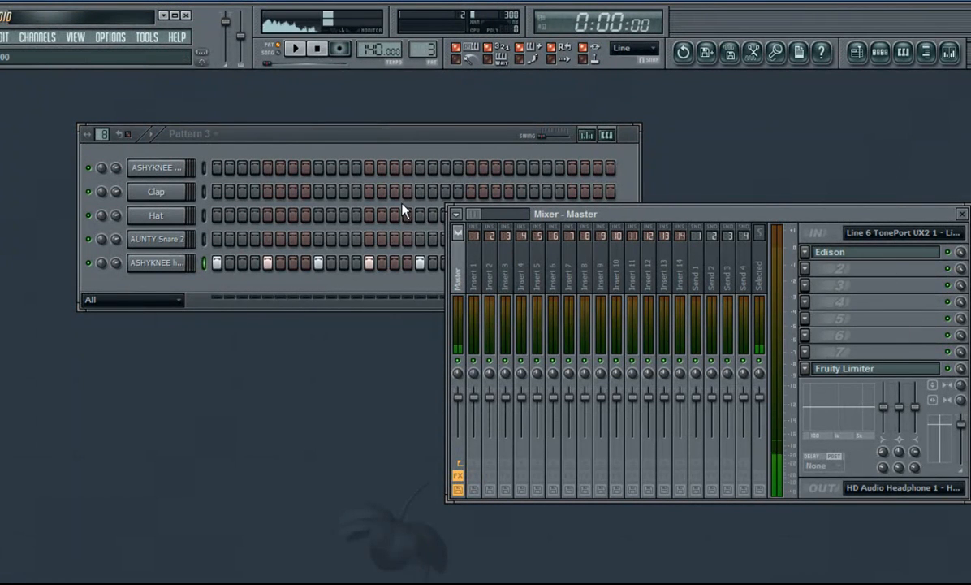
pyautogui.click(475, 276)
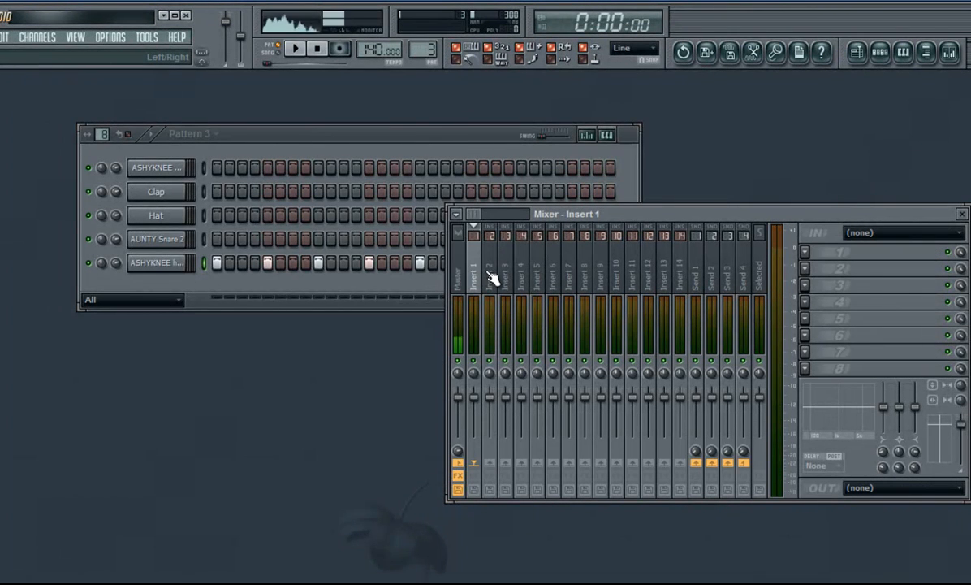
pyautogui.click(506, 276)
pyautogui.click(520, 276)
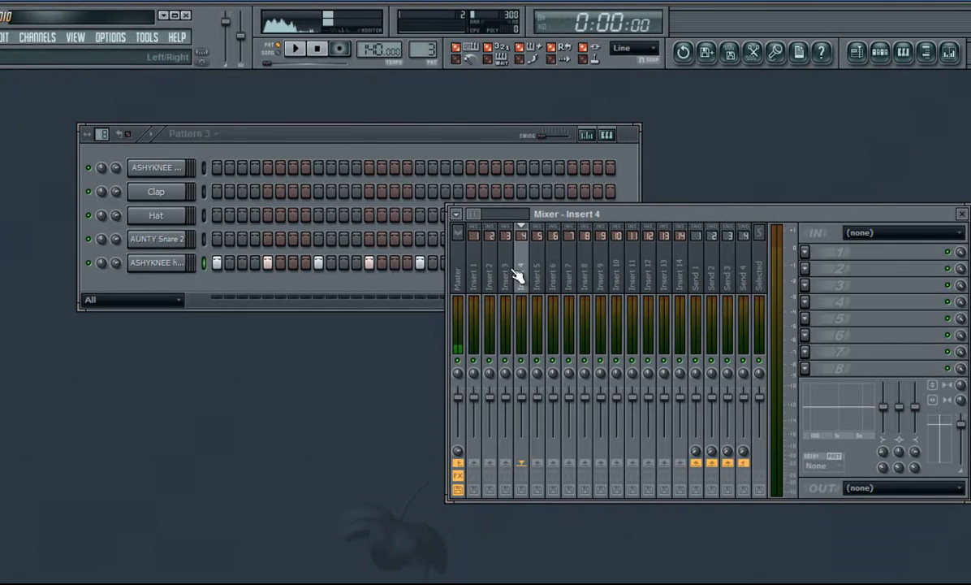
pyautogui.click(486, 276)
pyautogui.click(482, 270)
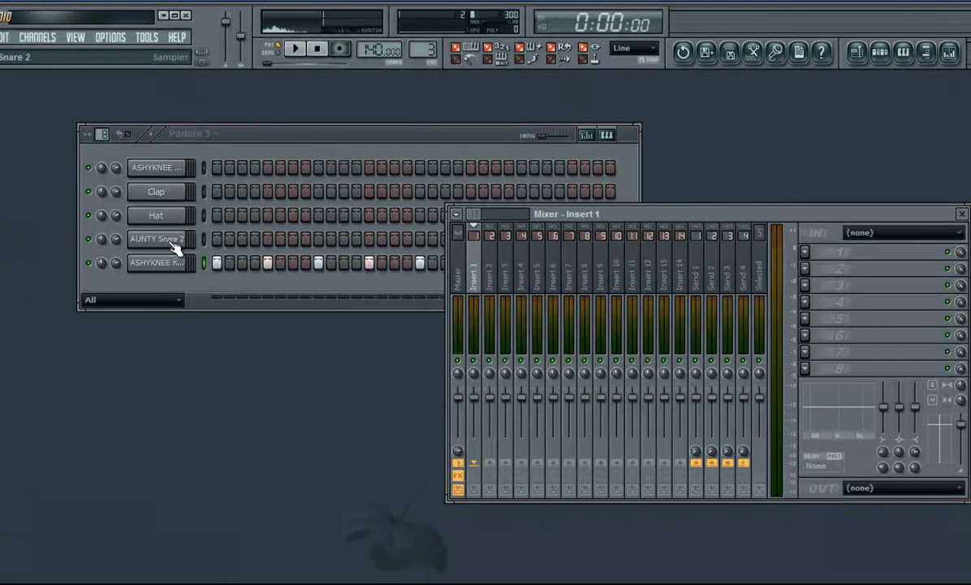
# Step: Play Pattern 3, open the ASHYKNEE hat 2 channel settings, and link that channel to the Mixer's Insert 5 track
pyautogui.click(297, 49)
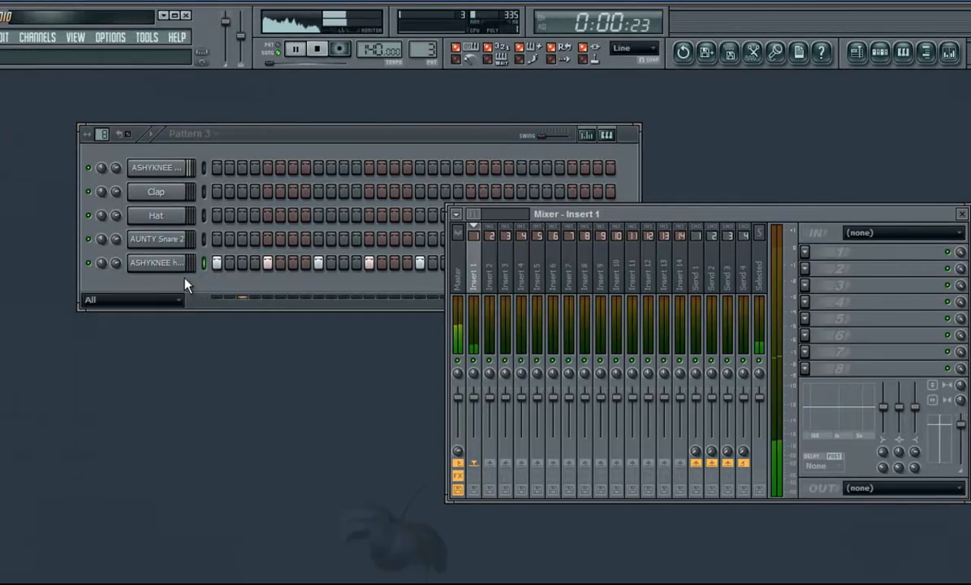
pyautogui.click(165, 263)
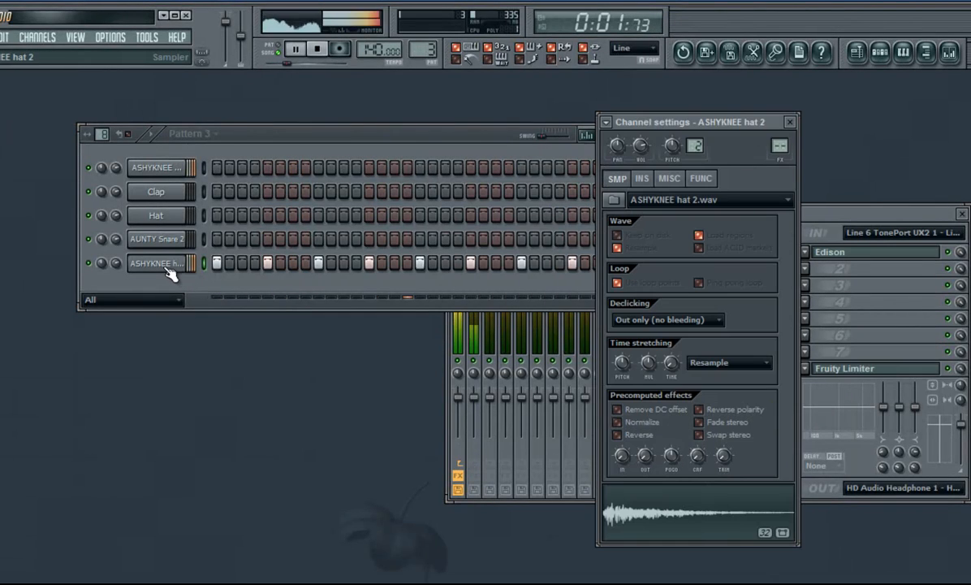
pyautogui.click(863, 221)
pyautogui.rightClick(535, 278)
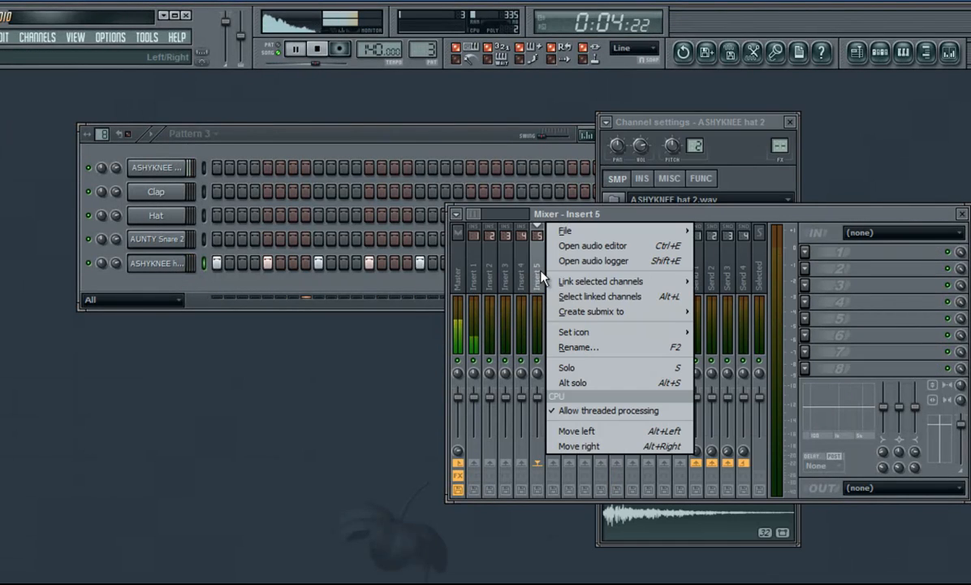
pyautogui.moveTo(650, 281)
pyautogui.click(723, 281)
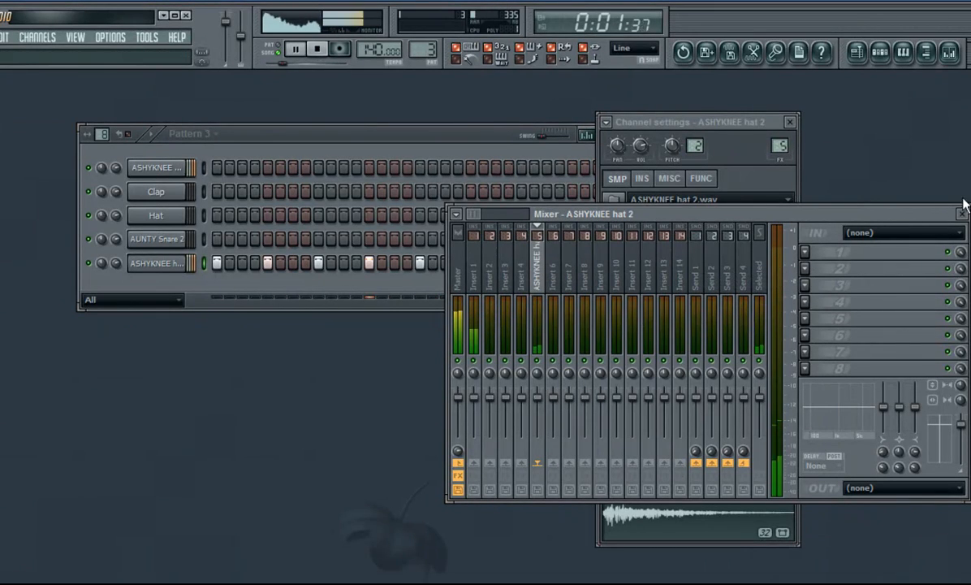
# Step: Move the Mixer off the hat's channel settings and close both windows, keeping only the step sequencer open
pyautogui.moveTo(878, 211); pyautogui.dragTo(797, 227)
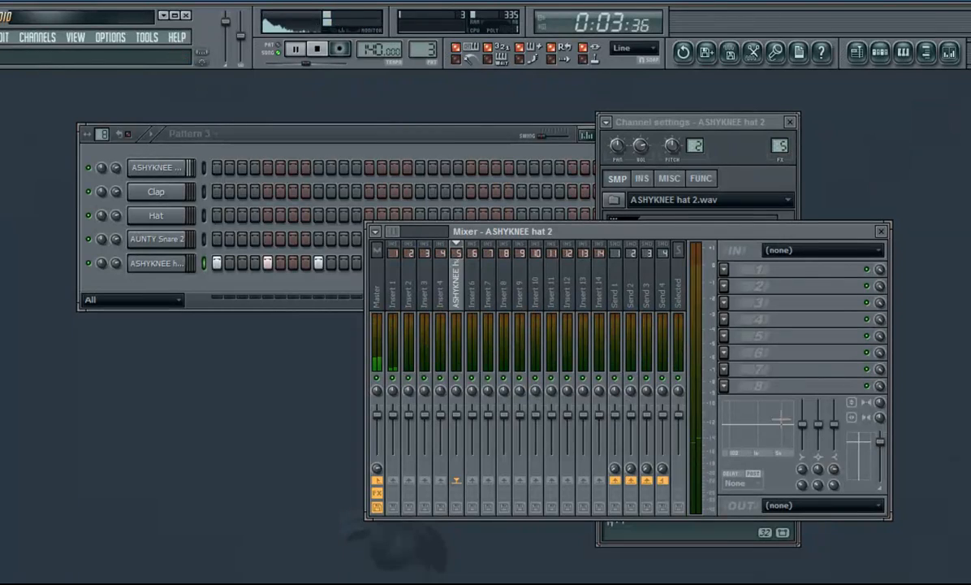
pyautogui.click(883, 232)
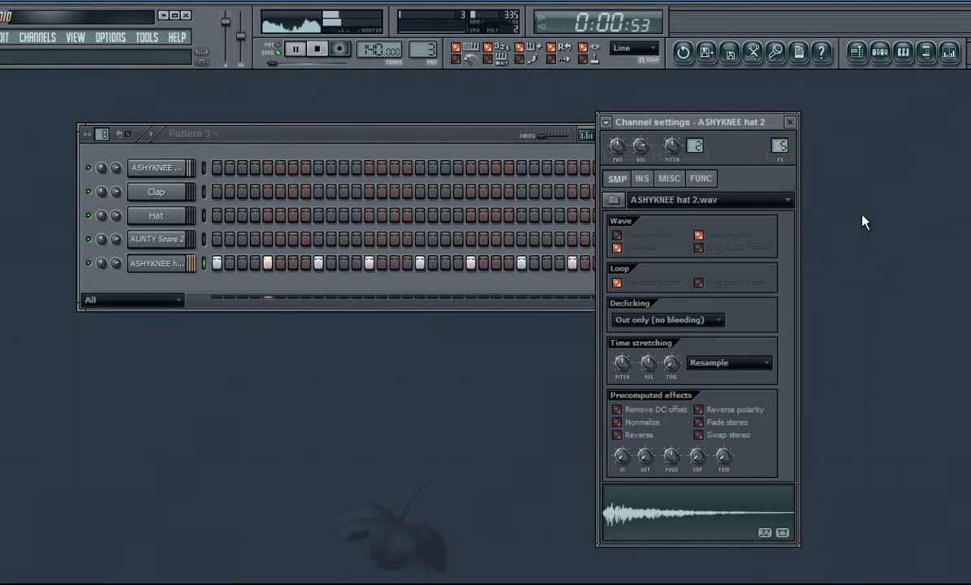
pyautogui.click(789, 122)
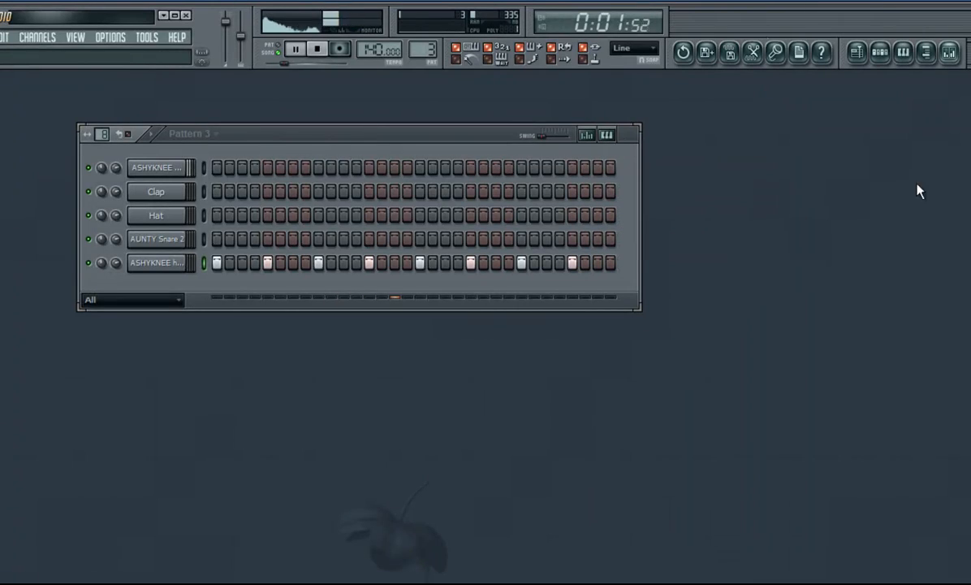
# Step: Stop playback, start Pattern 3 again, and set the tempo to 141
pyautogui.click(320, 49)
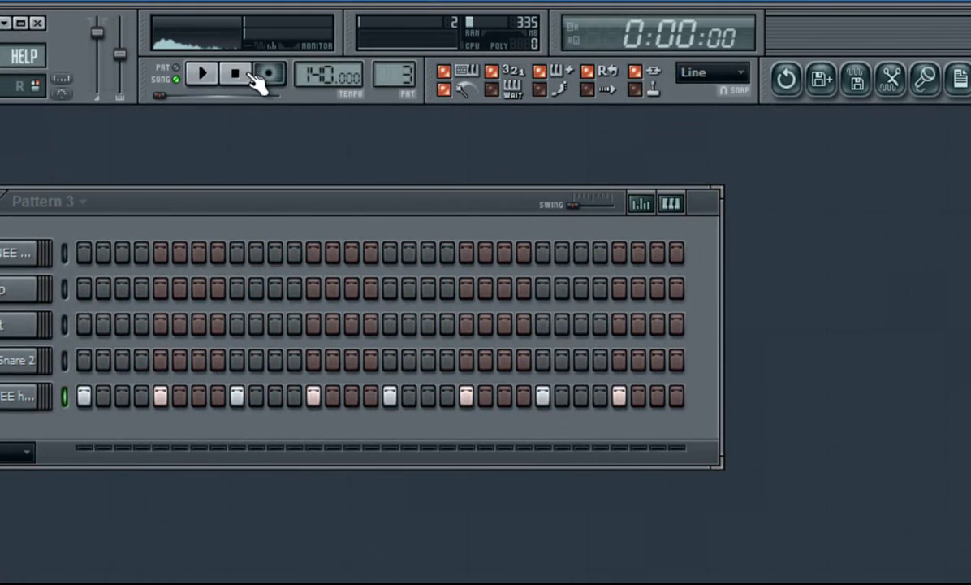
pyautogui.click(207, 74)
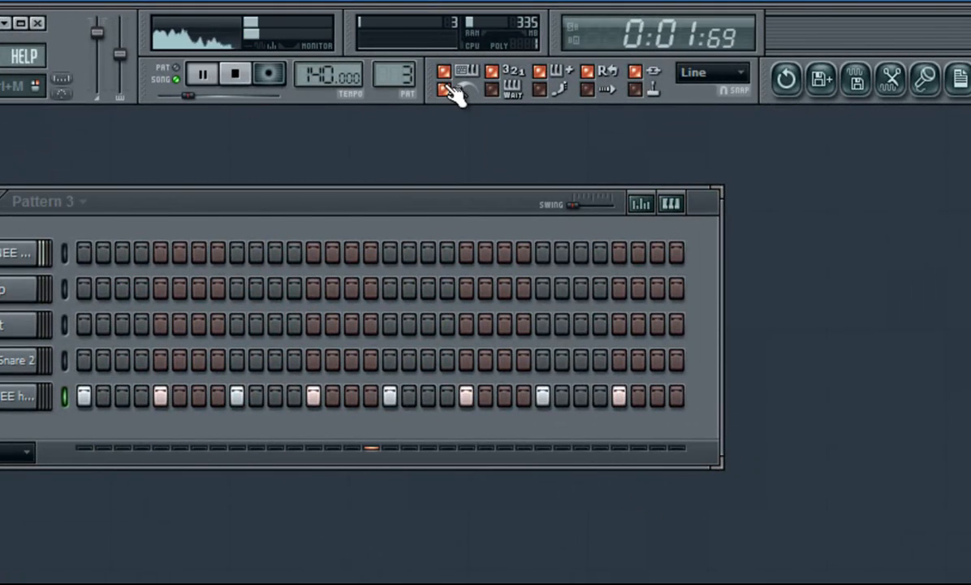
pyautogui.moveTo(325, 72); pyautogui.dragTo(325, 68)
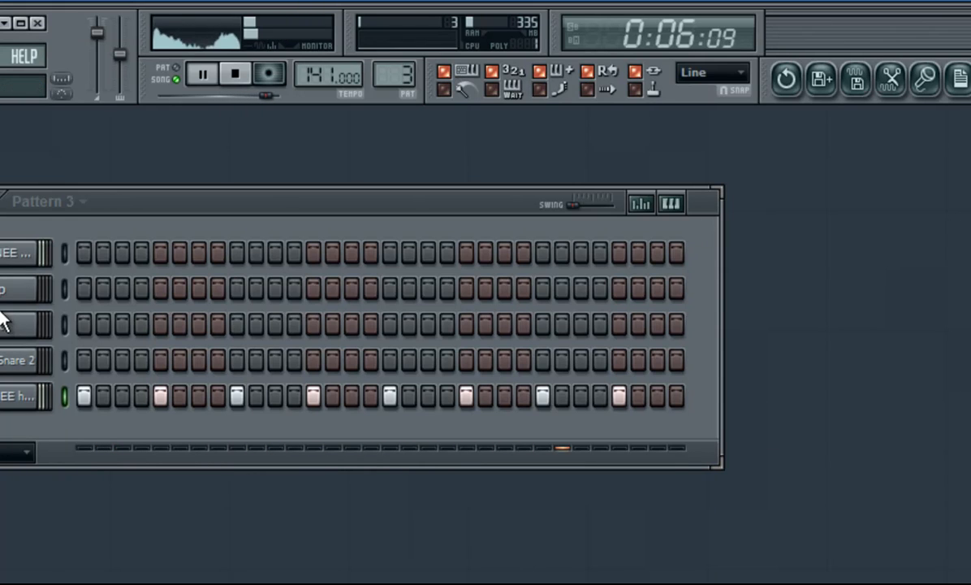
# Step: View the Clap and Hat channels' sample settings, close them, and stop playback
pyautogui.click(16, 289)
pyautogui.click(16, 325)
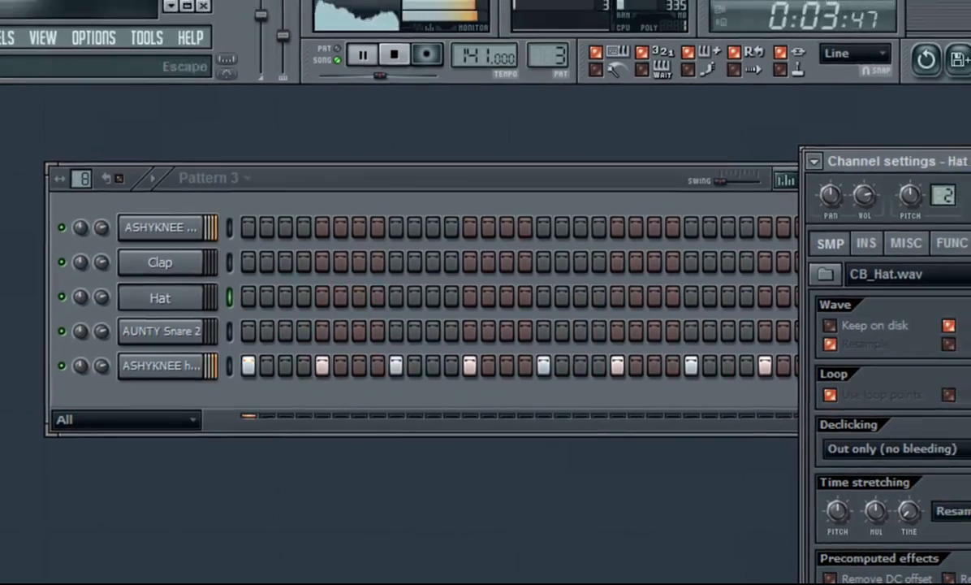
pyautogui.click(968, 147)
pyautogui.click(383, 68)
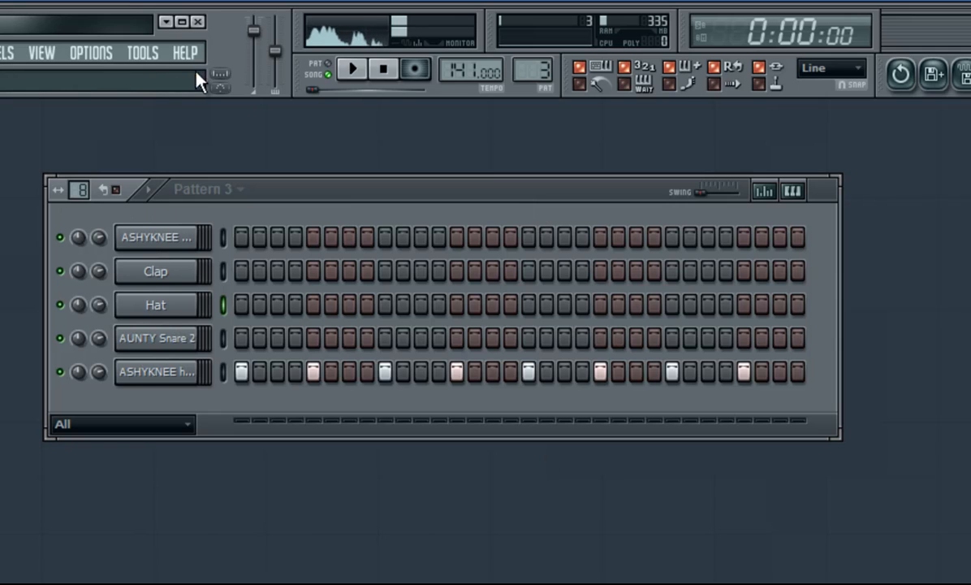
# Step: Insert an FL Keys channel above the drum channels and move its plugin window clear of the channel names
pyautogui.rightClick(171, 243)
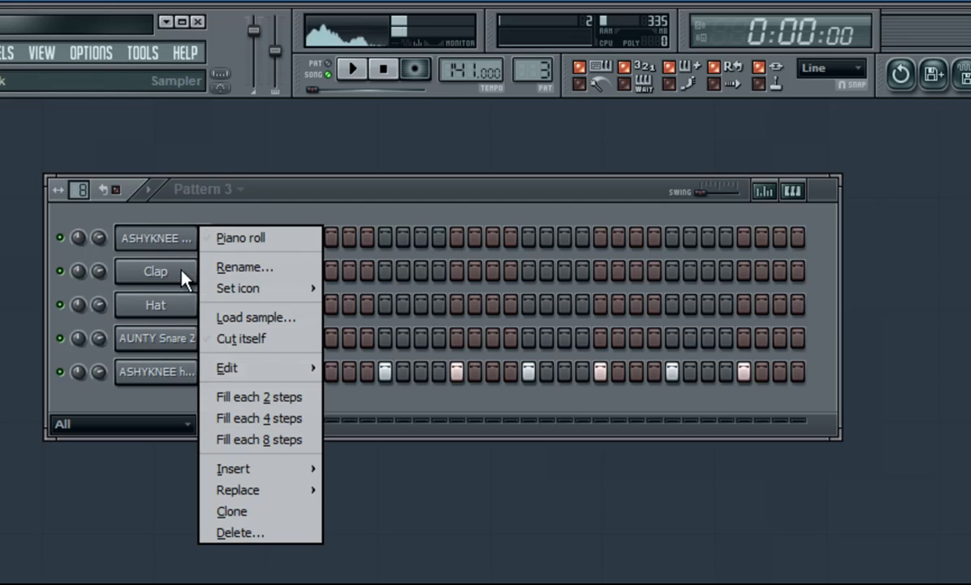
pyautogui.moveTo(235, 492)
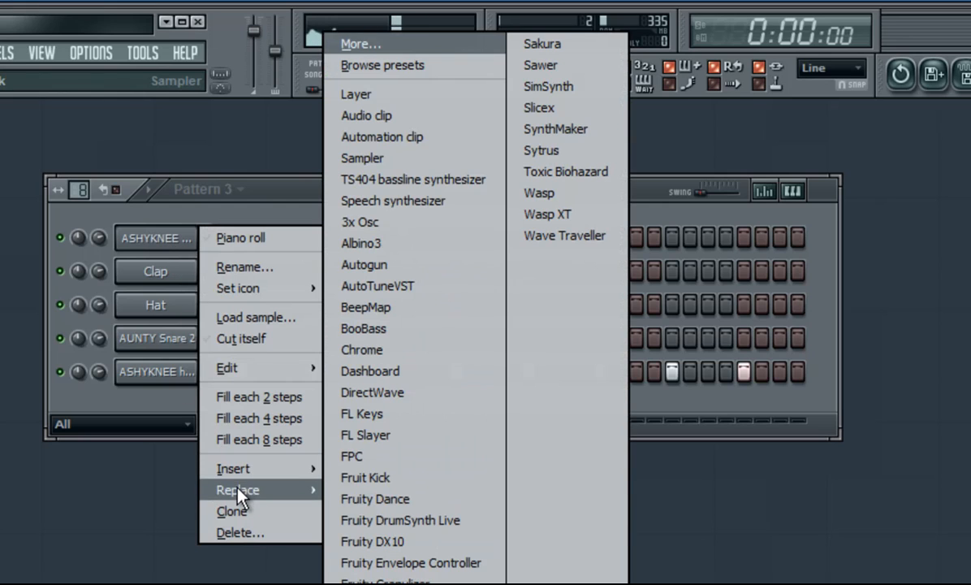
pyautogui.moveTo(237, 471)
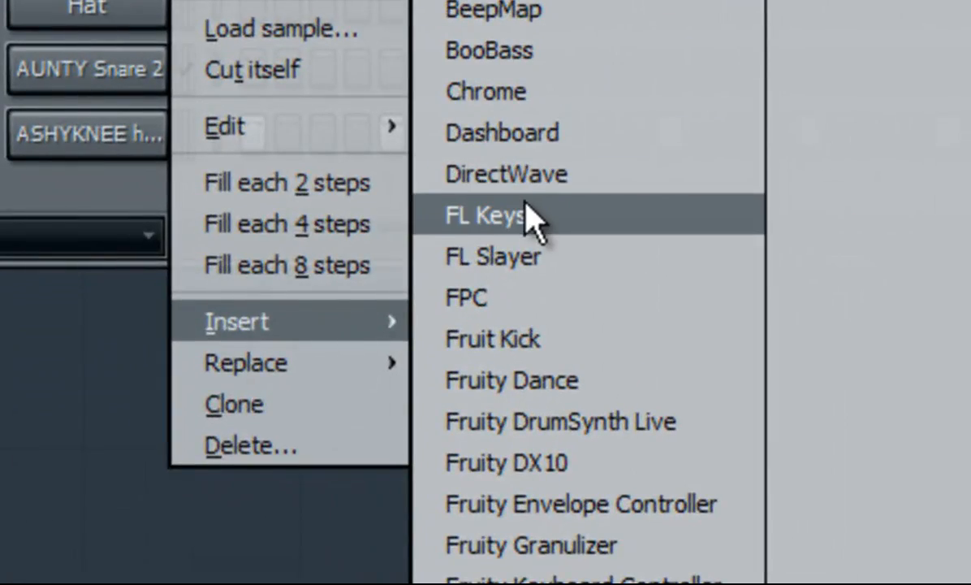
pyautogui.click(528, 216)
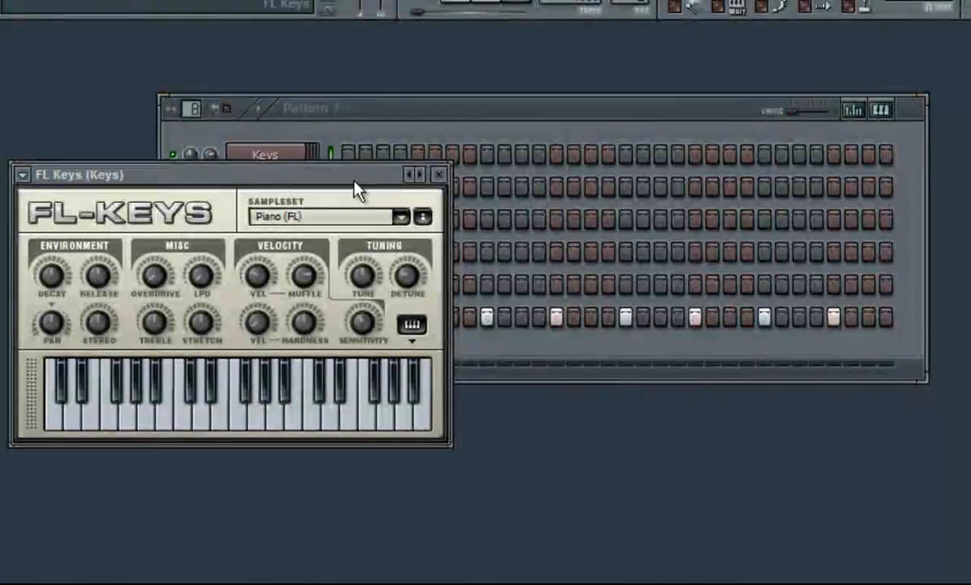
pyautogui.moveTo(355, 189); pyautogui.dragTo(970, 310)
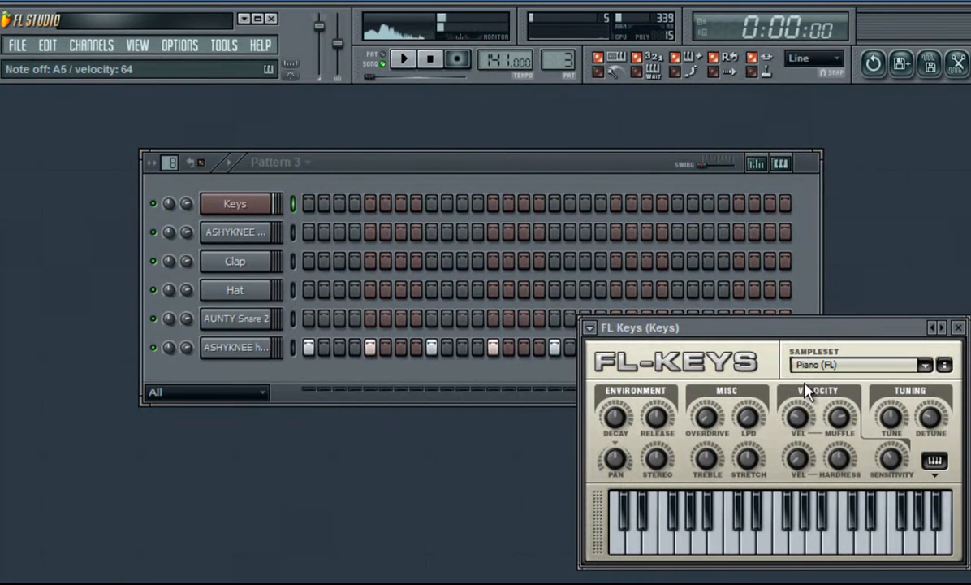
# Step: Close the FL Keys window and switch to the empty Pattern 4 with the Playlist open beside it
pyautogui.click(958, 327)
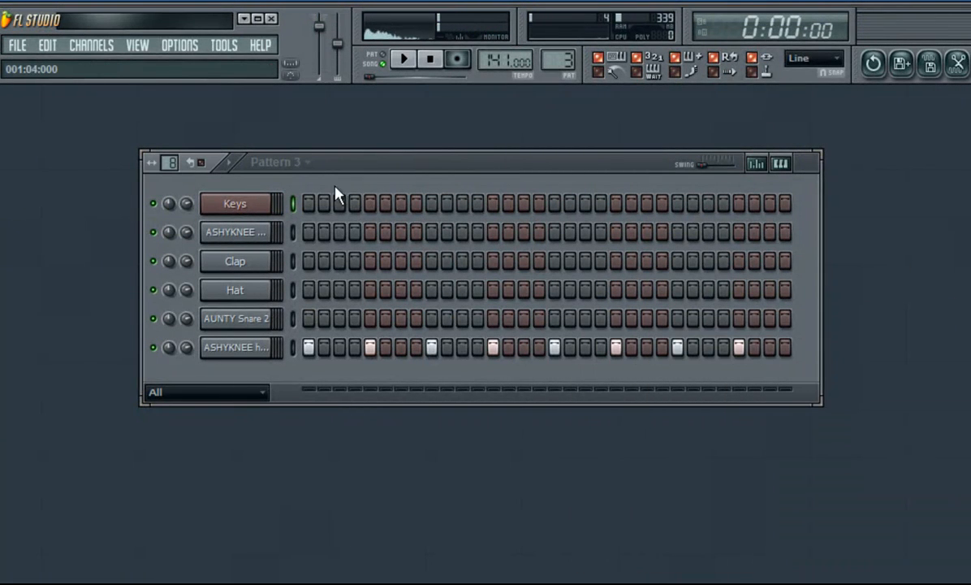
pyautogui.scroll(1, 564, 59)
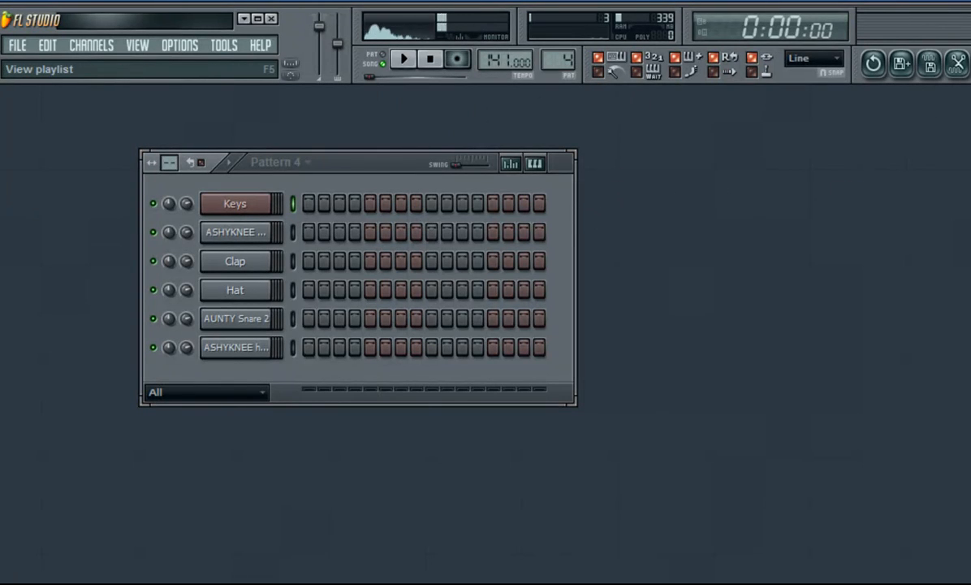
pyautogui.click(958, 56)
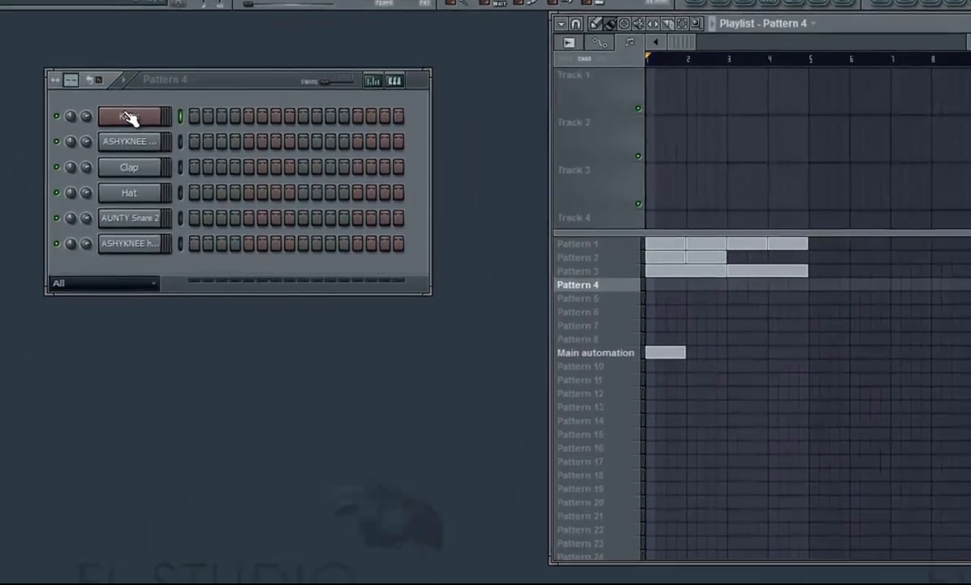
# Step: Open the Keys channel's piano roll, move it clear of the Playlist, and close it again
pyautogui.rightClick(187, 162)
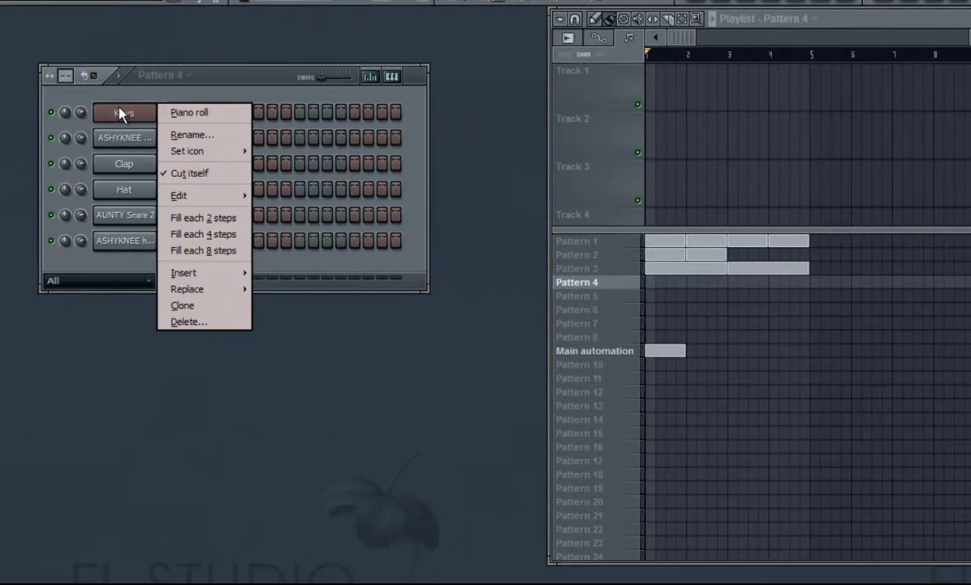
pyautogui.click(177, 113)
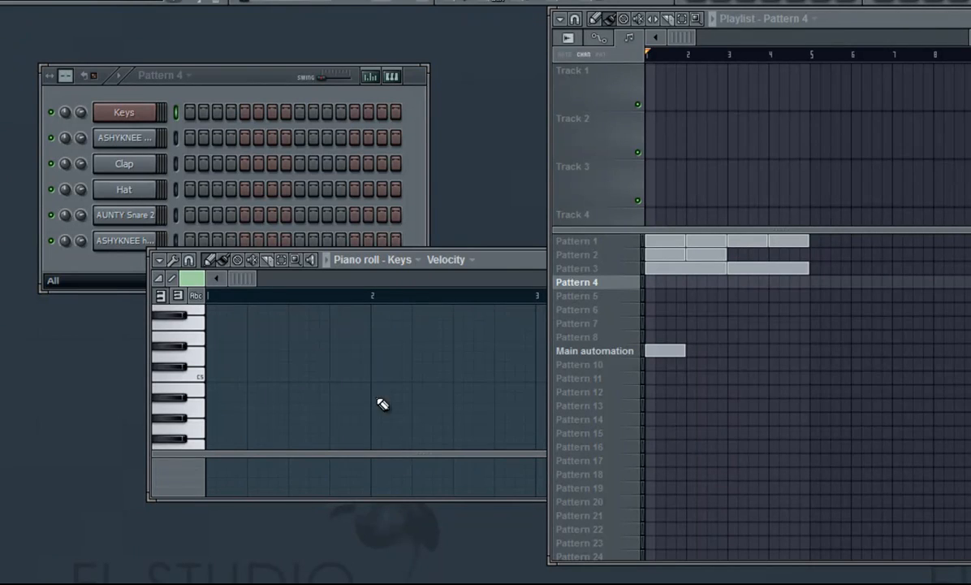
pyautogui.moveTo(511, 268); pyautogui.dragTo(336, 288)
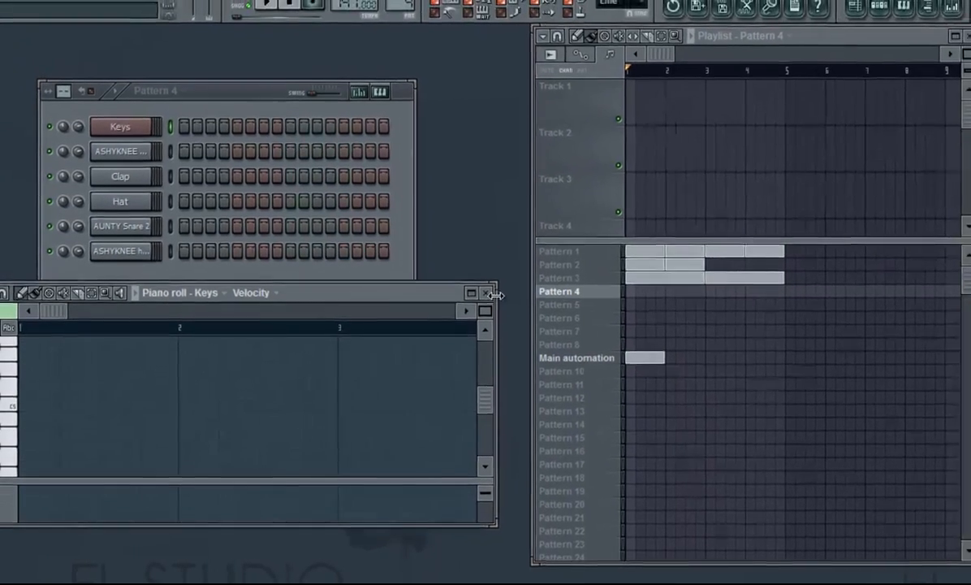
pyautogui.click(485, 292)
# Step: Open the Keys channel's settings with the FL Keys plugin, and reopen its piano roll overlapping the step sequencer
pyautogui.click(108, 130)
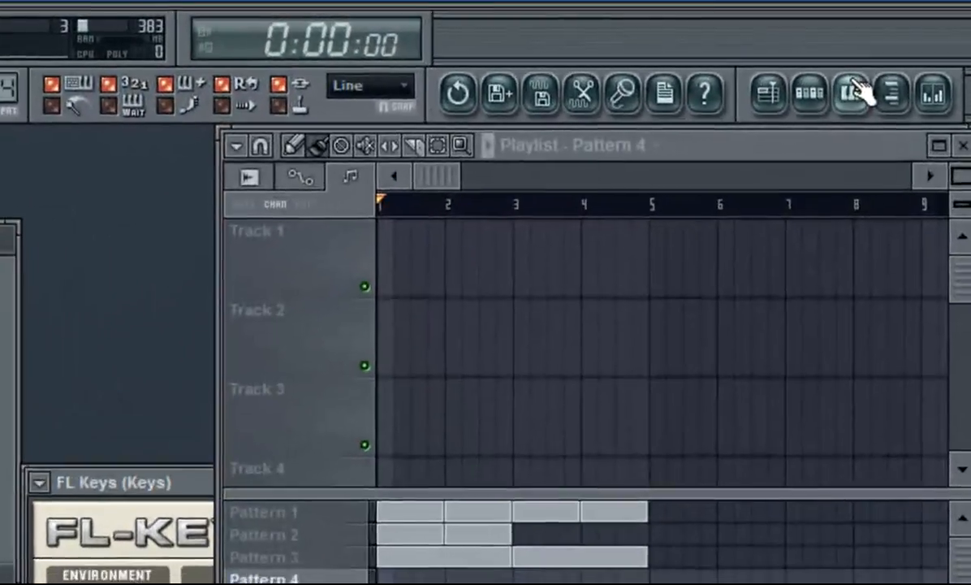
pyautogui.click(907, 51)
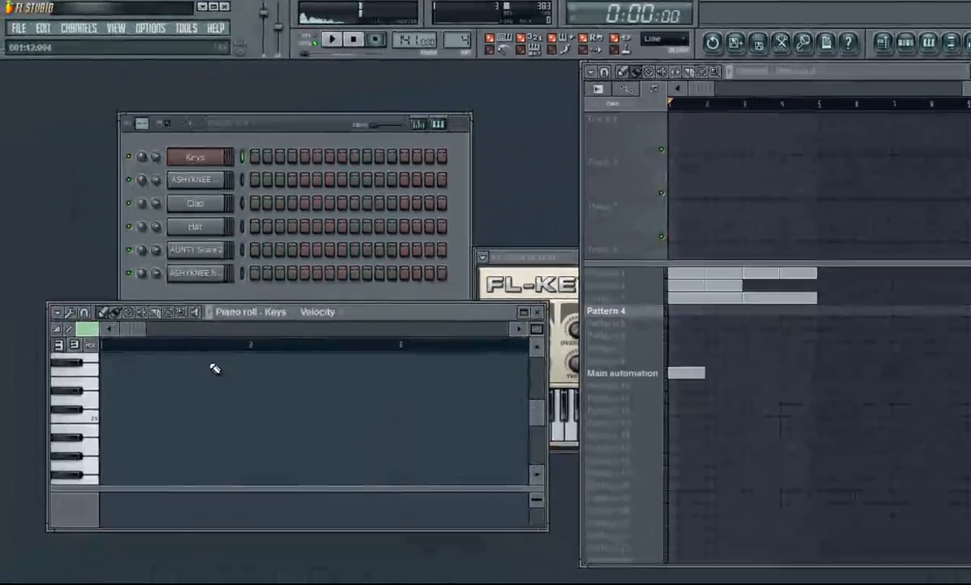
pyautogui.moveTo(407, 312); pyautogui.dragTo(412, 249)
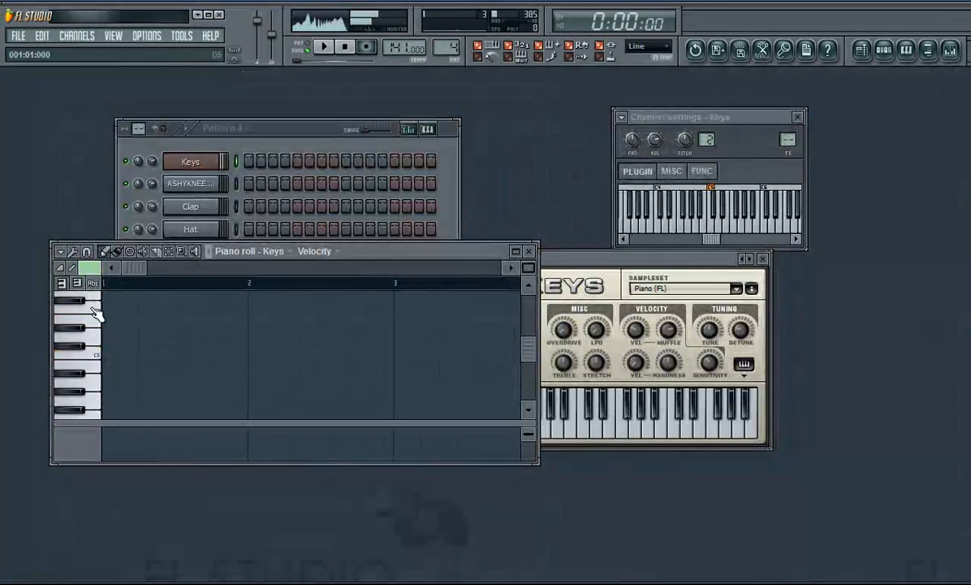
# Step: Draw the Keys notes B4, C#5 and D5 at half-bar intervals from bar 1, and play Pattern 4 to hear them
pyautogui.scroll(-3, 93, 313)
pyautogui.click(113, 335)
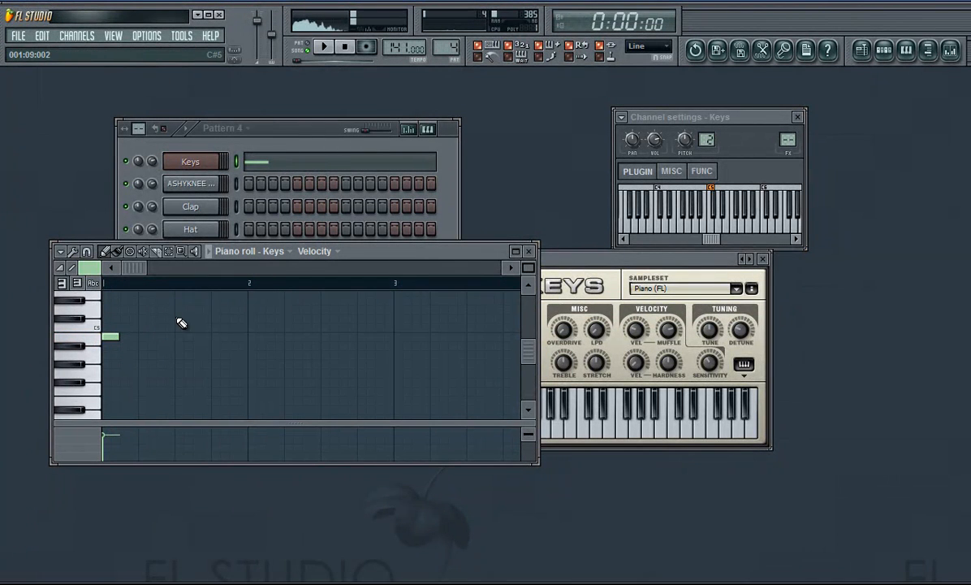
pyautogui.click(182, 317)
pyautogui.click(255, 309)
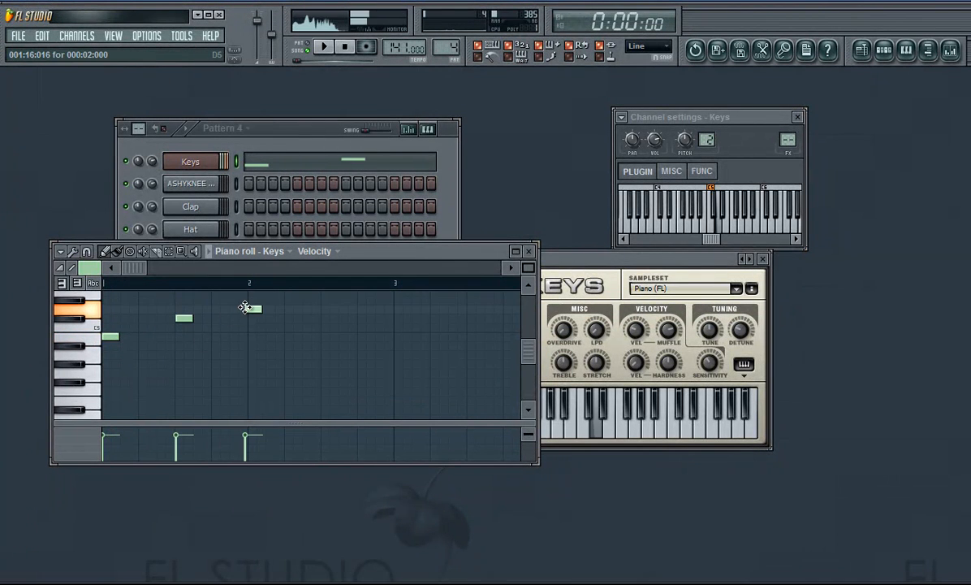
pyautogui.click(320, 47)
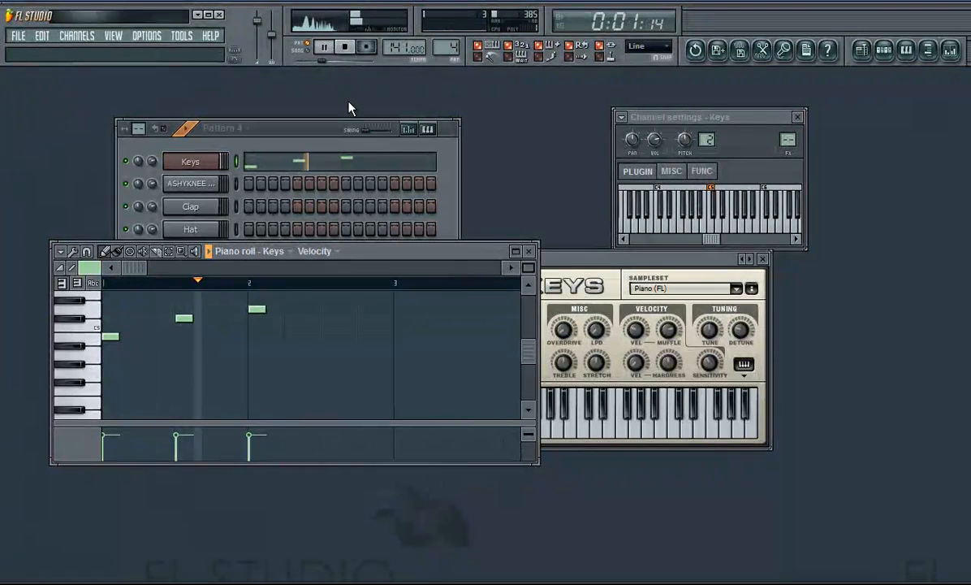
pyautogui.click(344, 46)
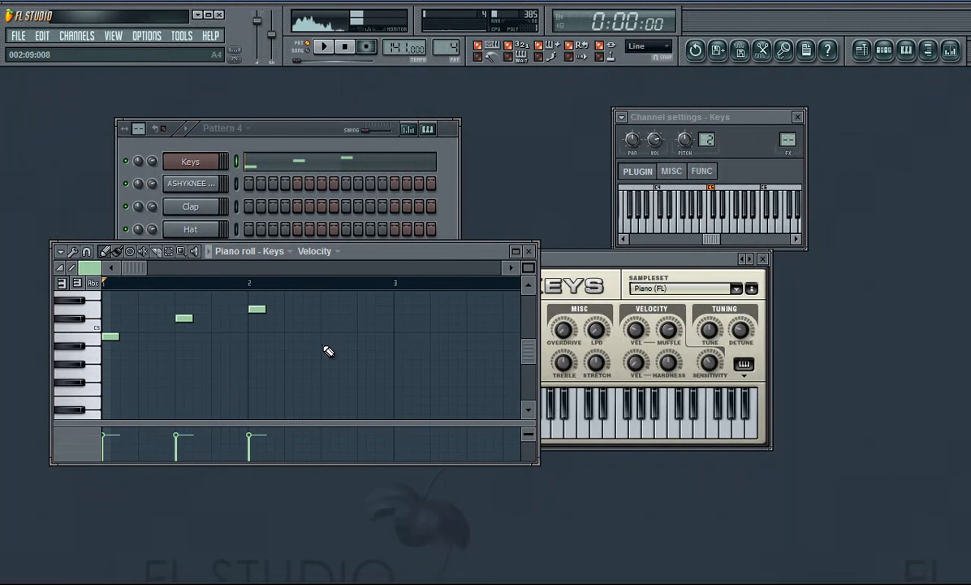
# Step: Maximize the Keys piano roll, restore it to its smaller size, and close it
pyautogui.doubleClick(446, 251)
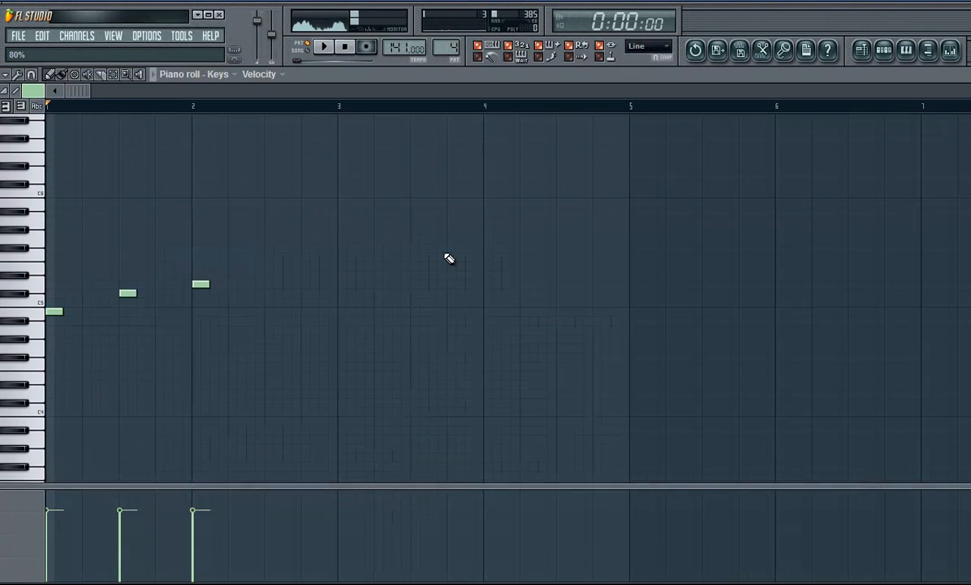
pyautogui.doubleClick(843, 79)
pyautogui.click(532, 254)
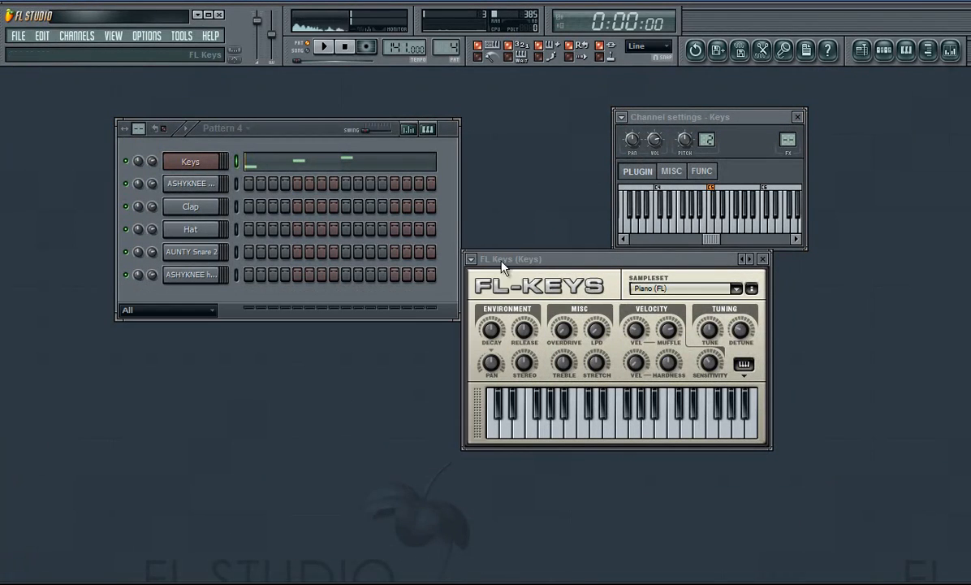
# Step: Reopen the Keys piano roll, add a C5 note at the start of bar 3, and play Pattern 4
pyautogui.rightClick(220, 156)
pyautogui.click(243, 159)
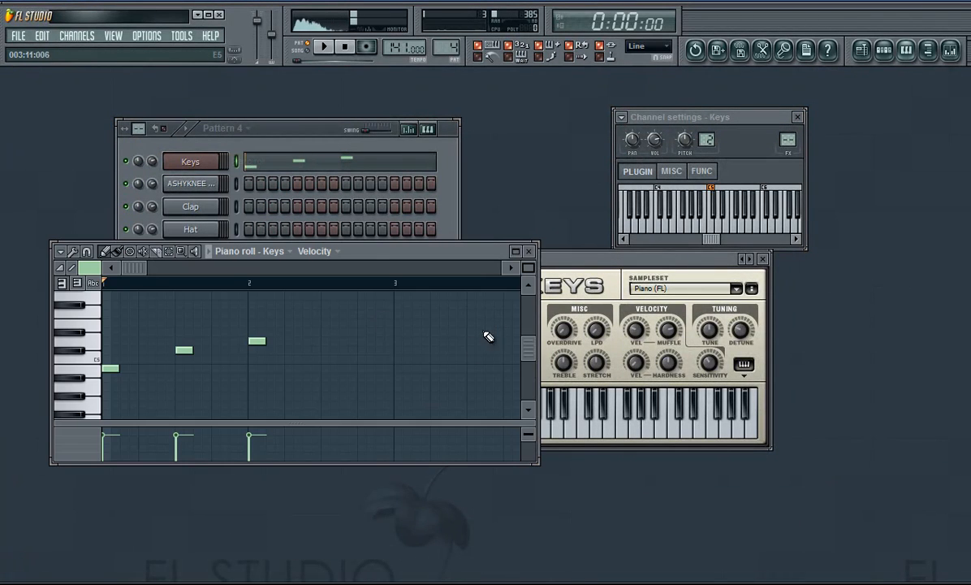
pyautogui.click(401, 359)
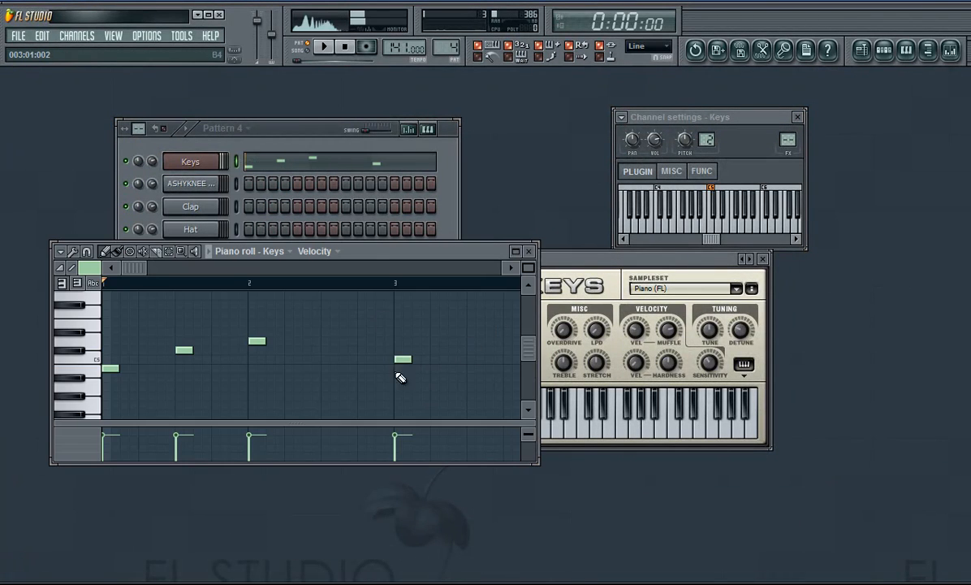
pyautogui.click(324, 47)
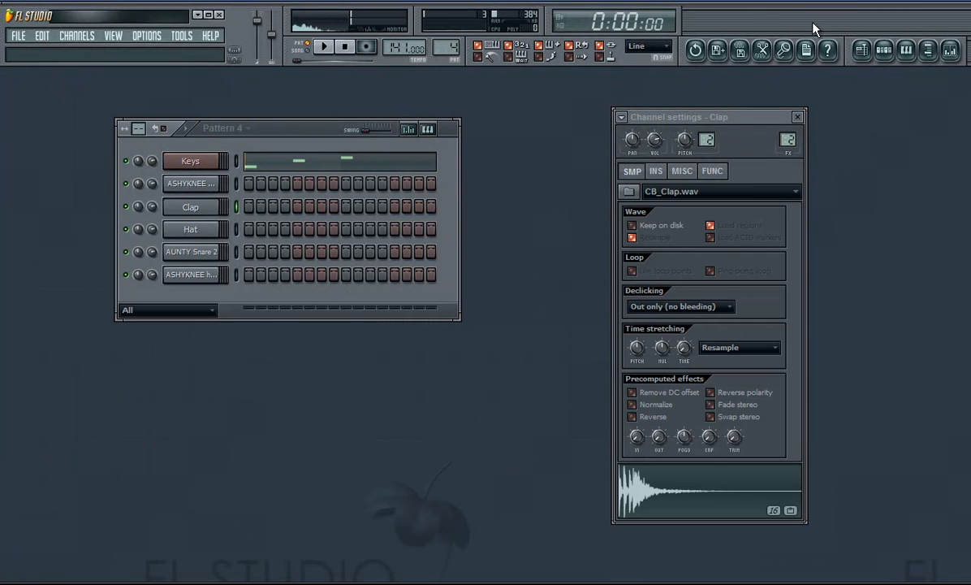
# Step: Open the Playlist, place a Pattern 4 block at bar 1, and play the arrangement in song mode
pyautogui.click(867, 51)
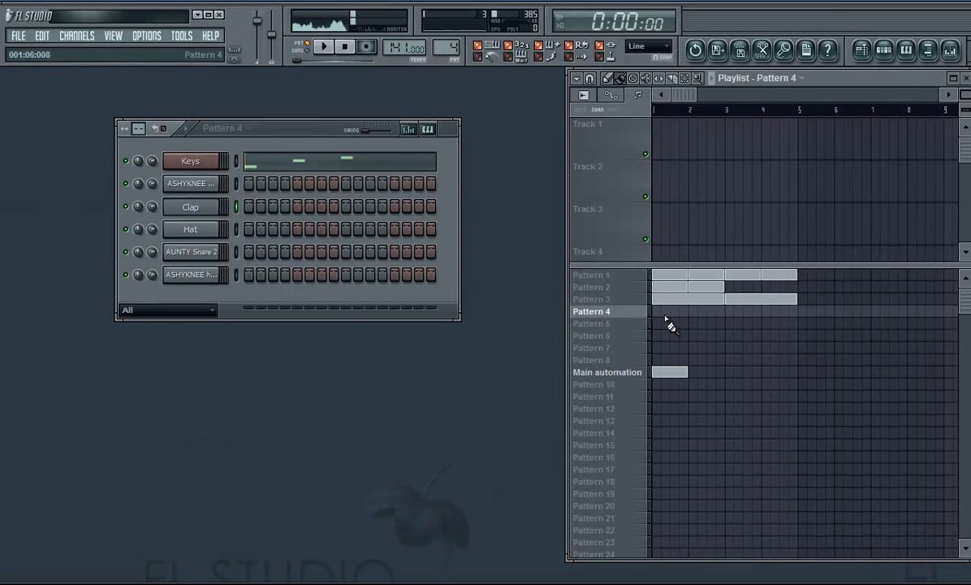
pyautogui.click(656, 313)
pyautogui.click(325, 48)
pyautogui.click(311, 49)
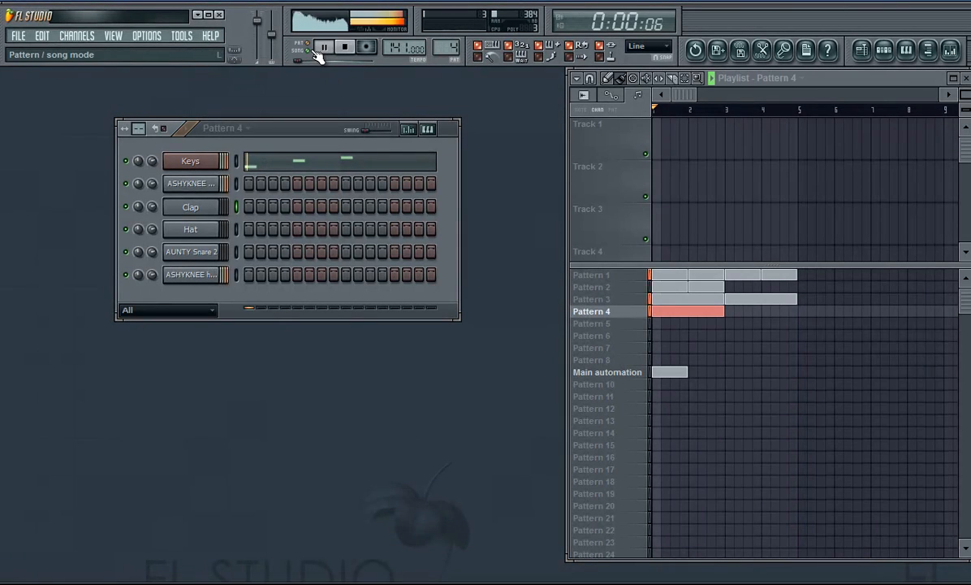
pyautogui.keyDown('ctrl'); pyautogui.click(704, 322); pyautogui.keyUp('ctrl')
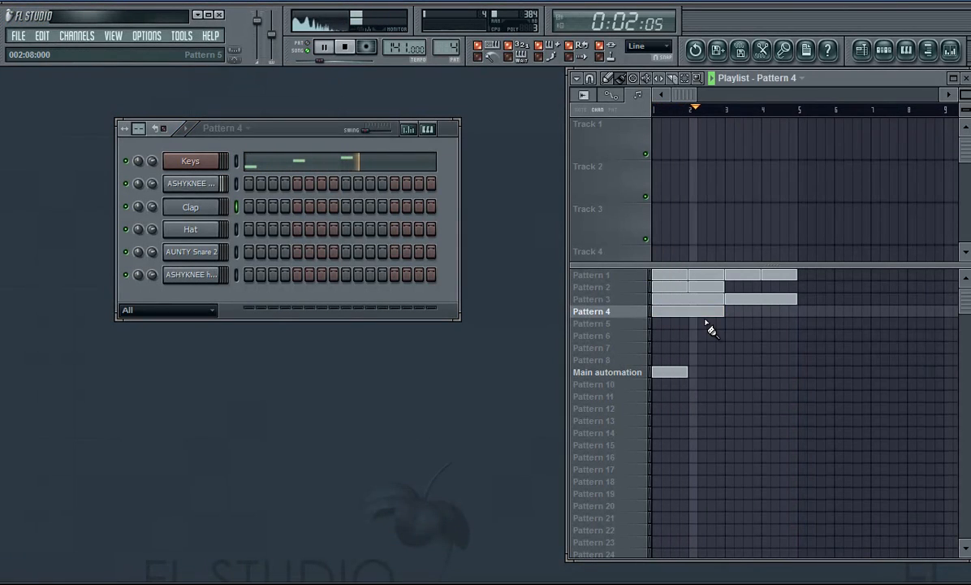
pyautogui.click(345, 47)
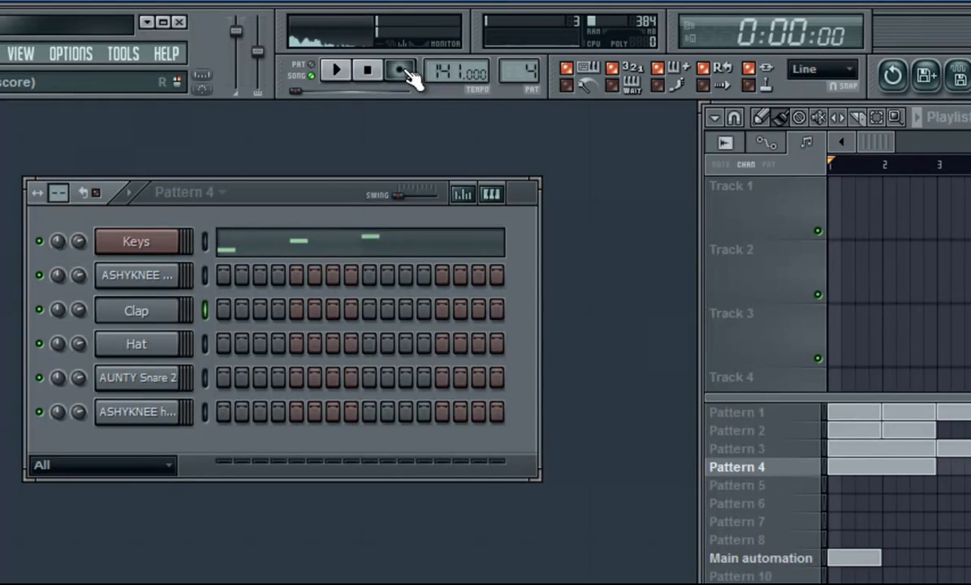
# Step: Arm recording for automation and score, select the Keys channel, clear Pattern 4's block from the Playlist, and switch to Pattern 5
pyautogui.click(403, 72)
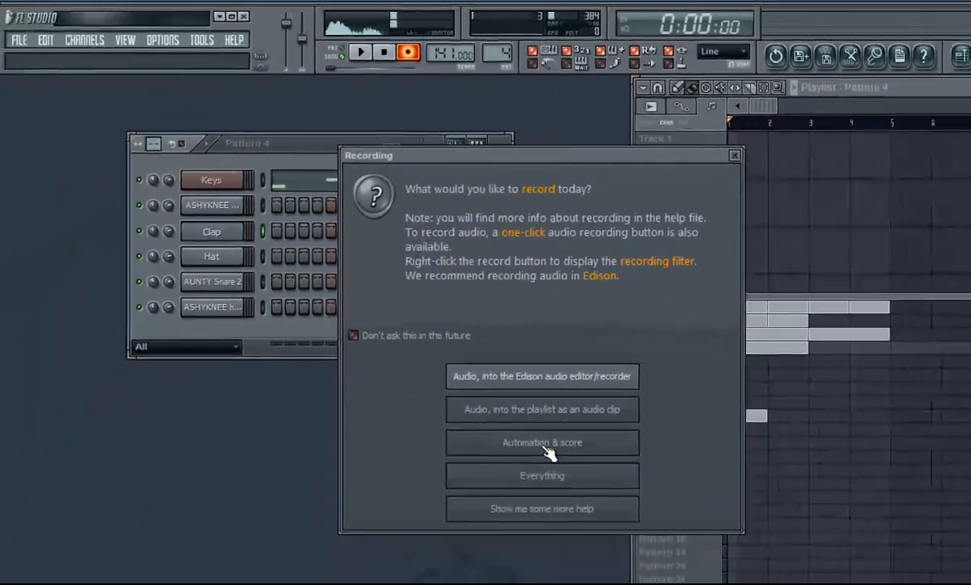
pyautogui.click(487, 453)
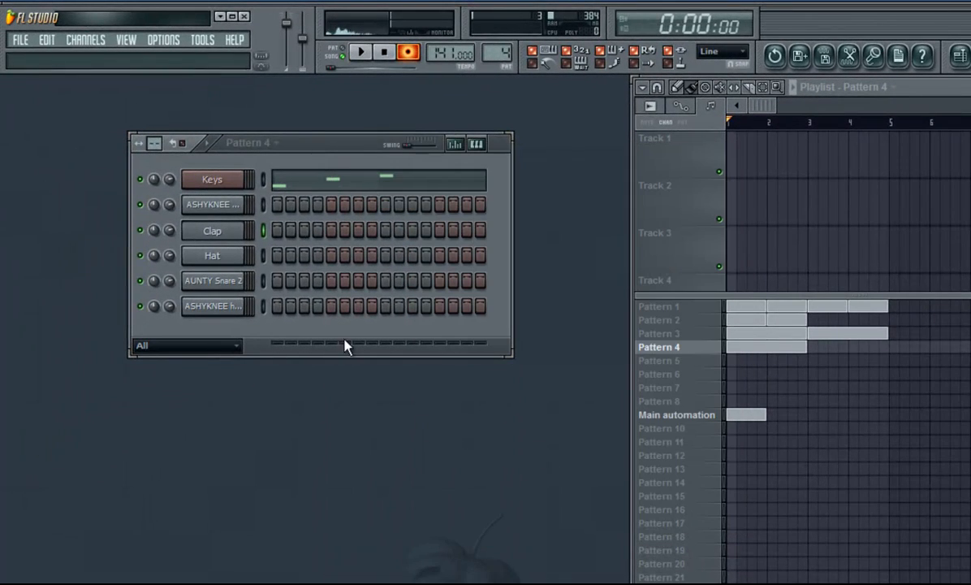
pyautogui.click(232, 181)
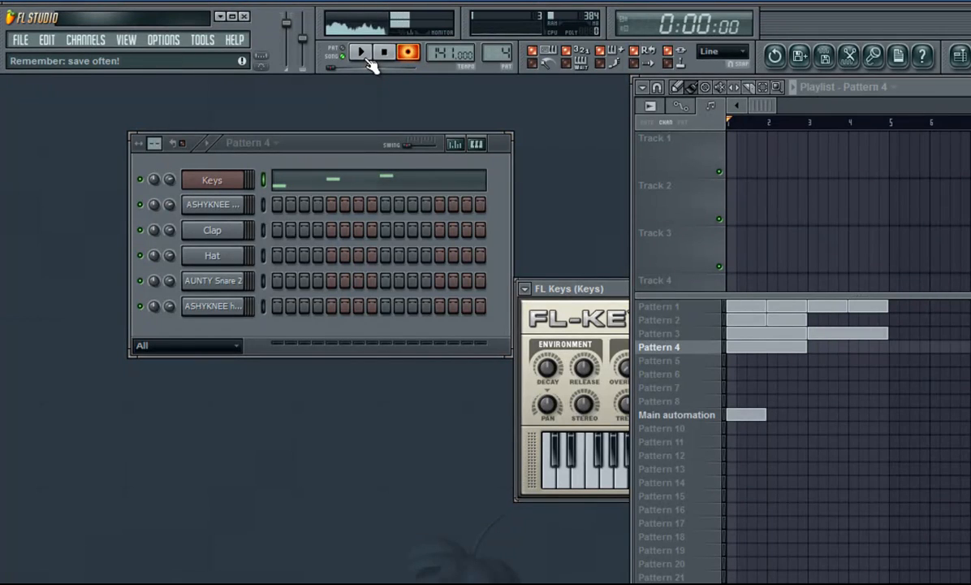
pyautogui.click(696, 360)
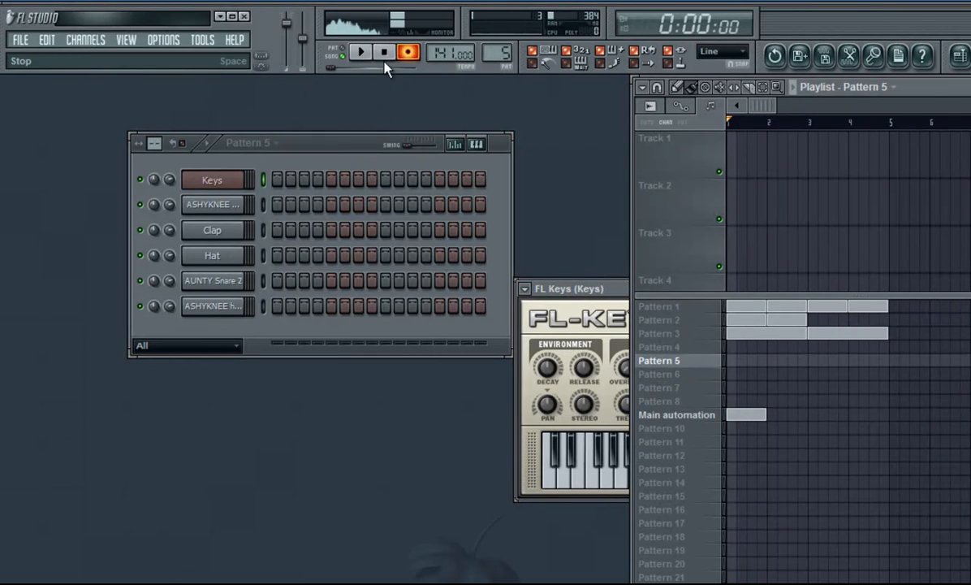
# Step: Record four short three-note chords on Keys into Pattern 5 over the song, disarm recording, and play the result back
pyautogui.click(360, 54)
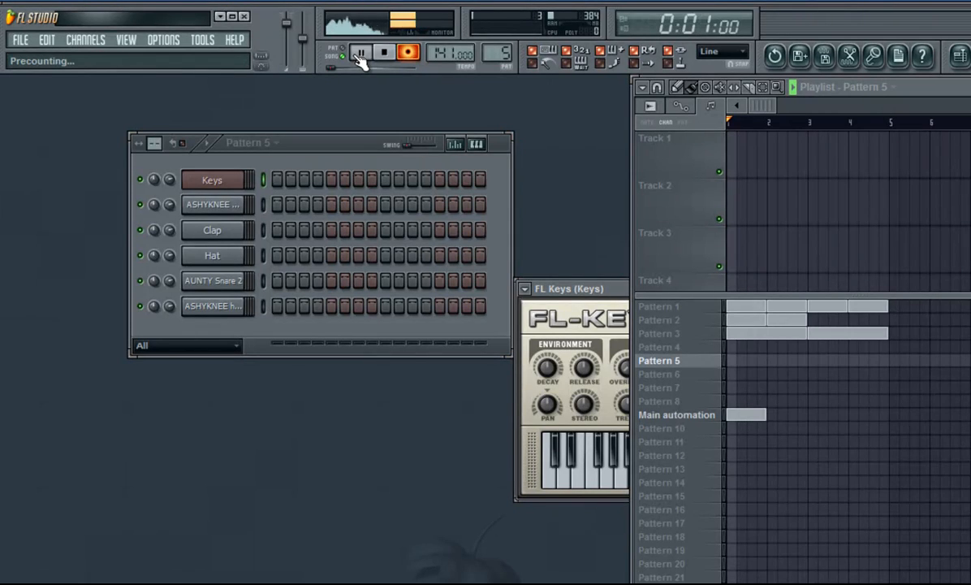
pyautogui.press('b')
pyautogui.press('n')
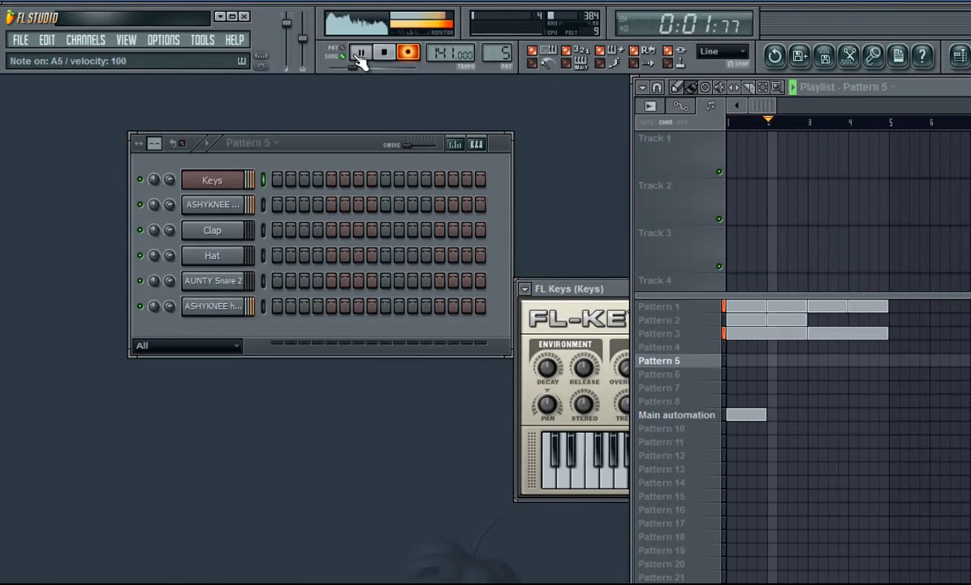
pyautogui.press('m')
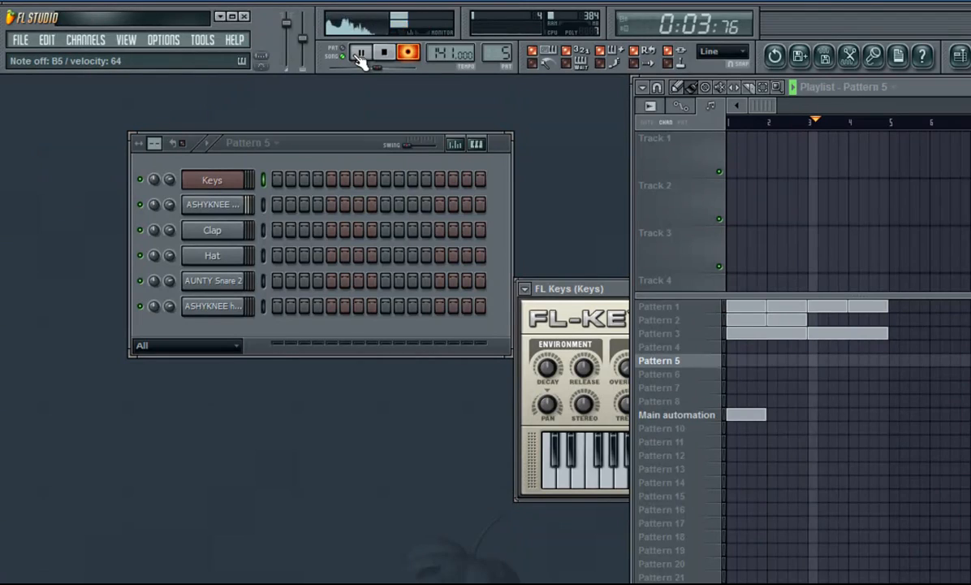
pyautogui.click(386, 56)
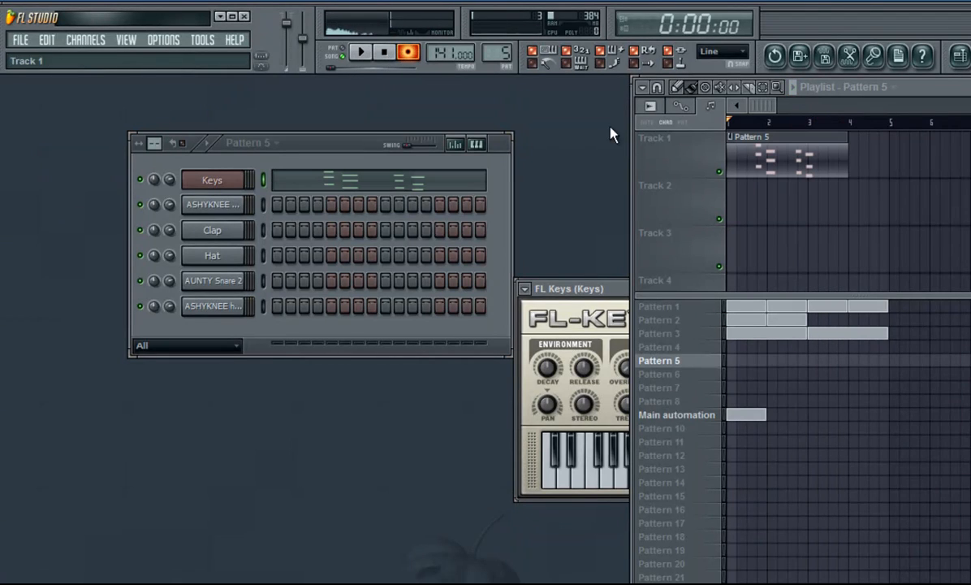
pyautogui.click(362, 53)
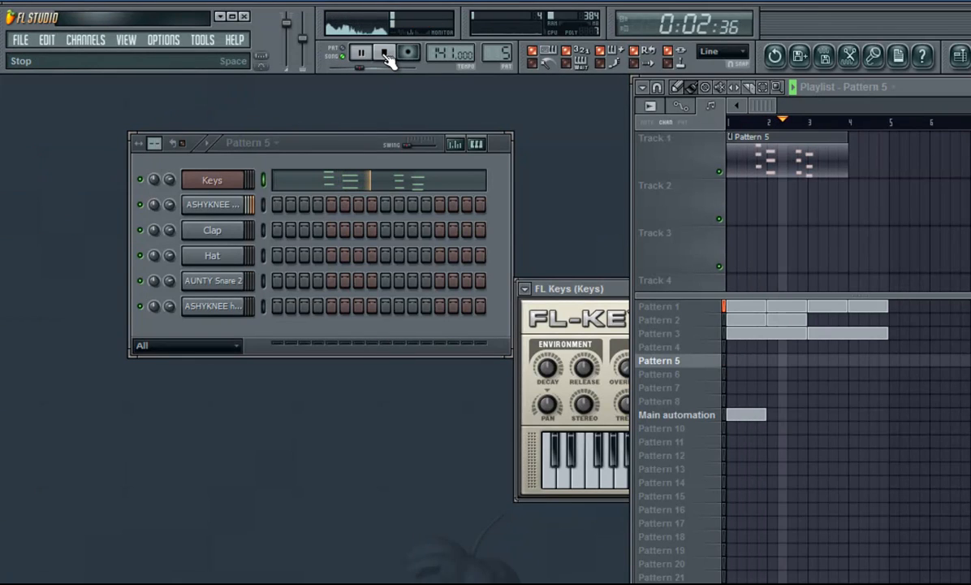
pyautogui.click(389, 58)
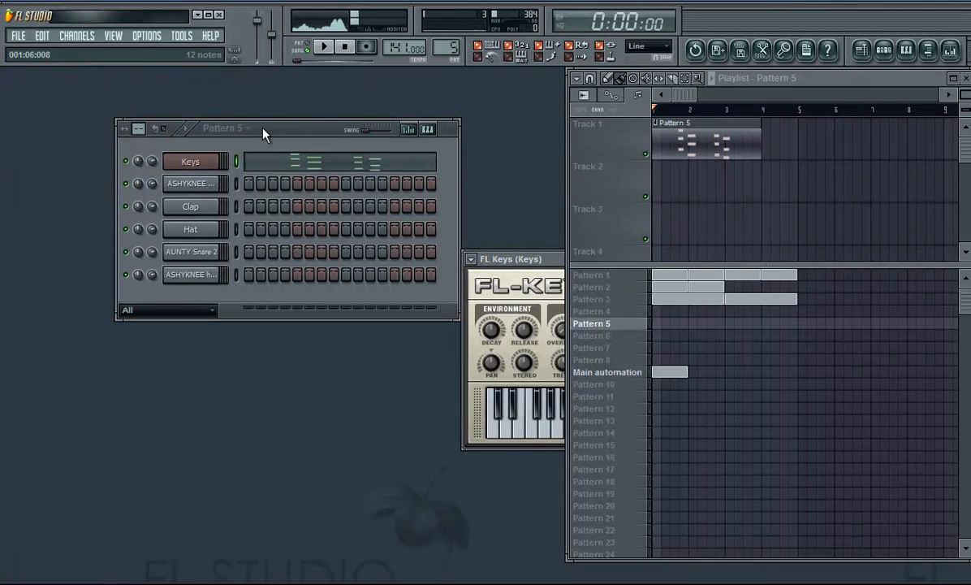
# Step: Play the song while raising the master pitch to about +1000 cents, restore the pitch, and stop playback
pyautogui.click(327, 47)
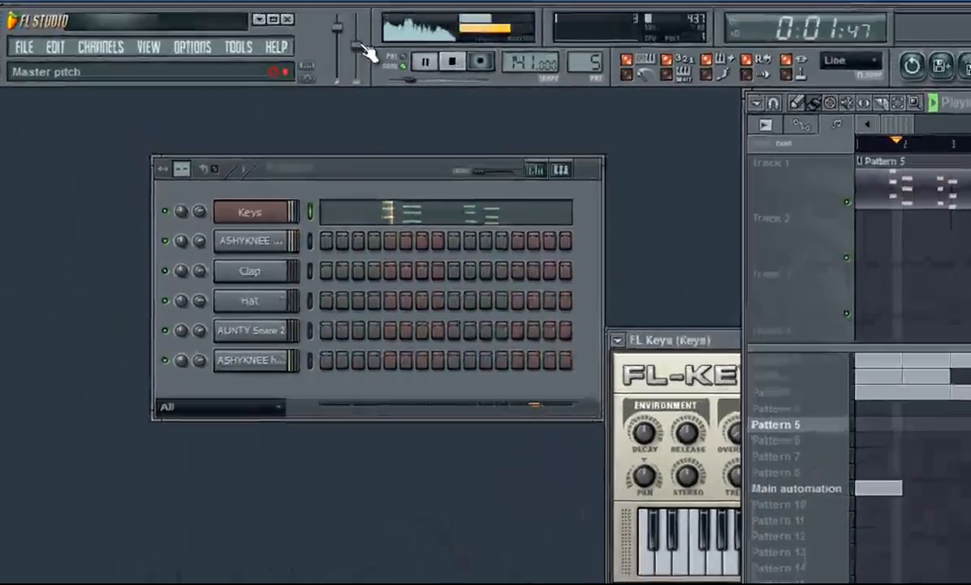
pyautogui.moveTo(361, 54); pyautogui.dragTo(369, 24)
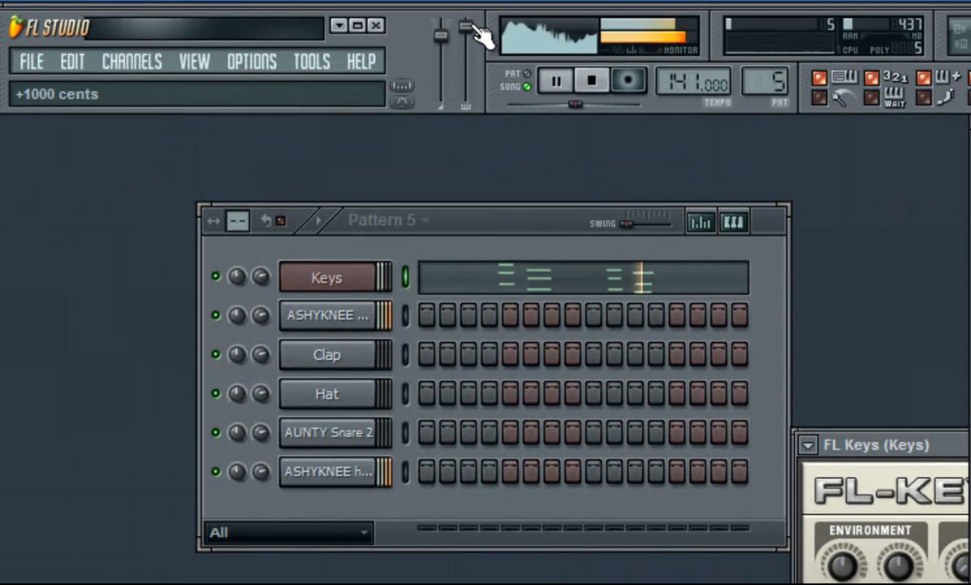
pyautogui.moveTo(477, 31)
pyautogui.mouseDown()
pyautogui.moveTo(479, 134)
pyautogui.moveTo(476, 73)
pyautogui.moveTo(453, 50)
pyautogui.moveTo(459, 39)
pyautogui.moveTo(455, 91)
pyautogui.moveTo(462, 22)
pyautogui.mouseUp()
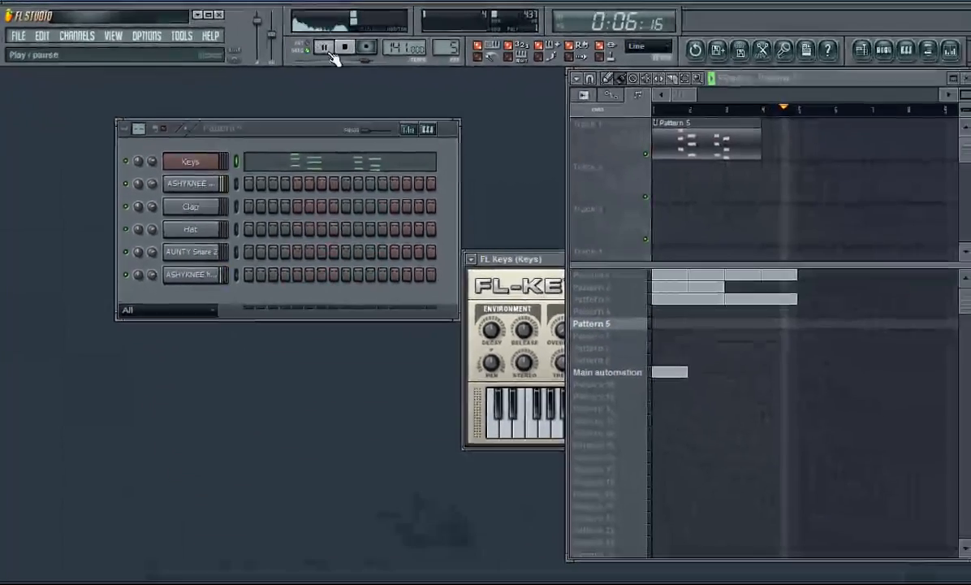
pyautogui.click(591, 79)
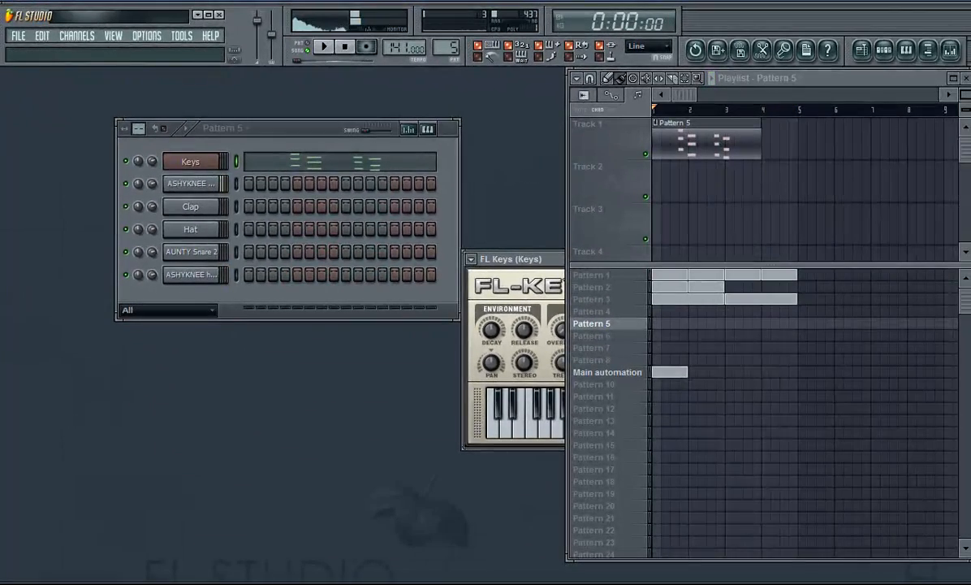
# Step: Play the song while reviewing the available export formats, including Wave, MP3, OGG and MIDI, and stop playback
pyautogui.click(325, 45)
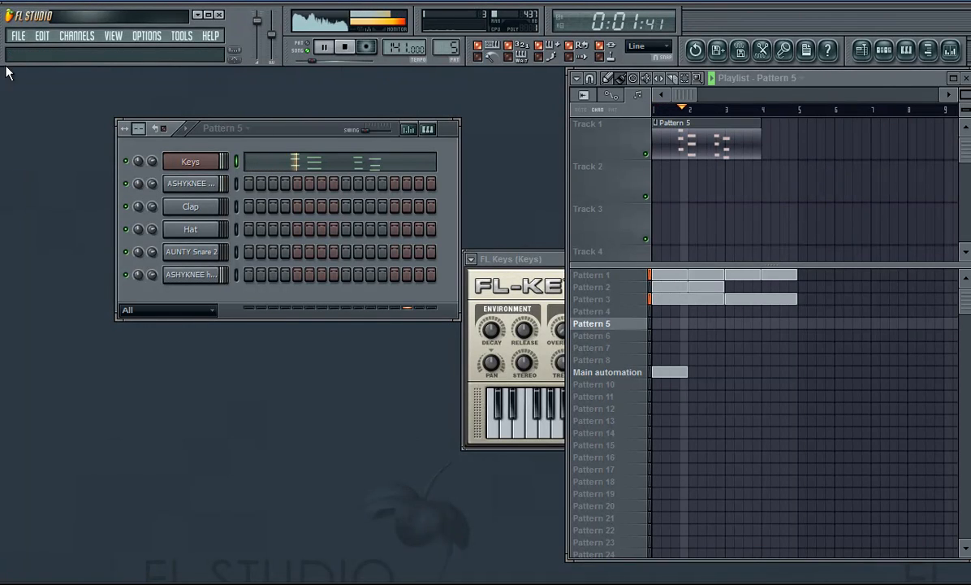
pyautogui.click(15, 37)
pyautogui.click(16, 37)
pyautogui.click(16, 37)
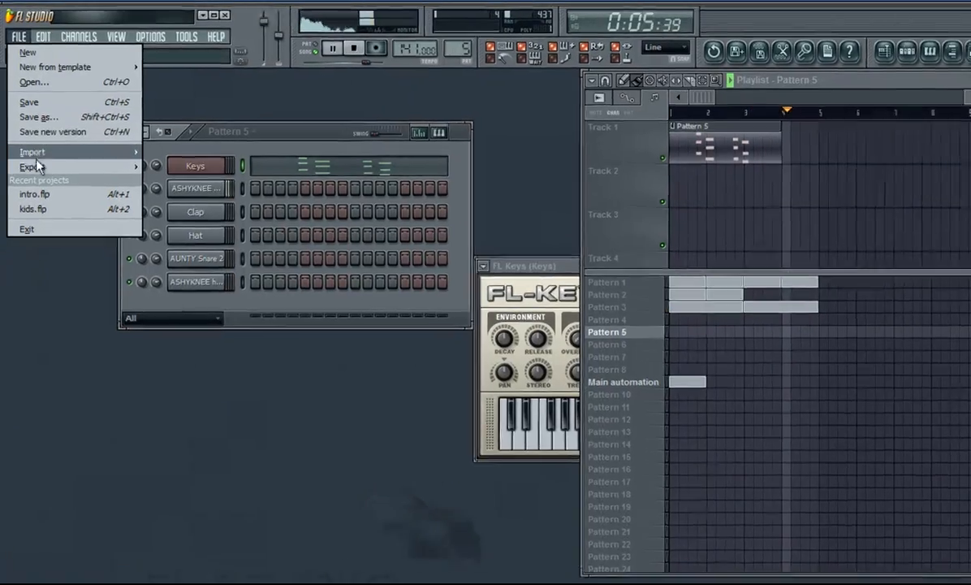
pyautogui.moveTo(34, 166)
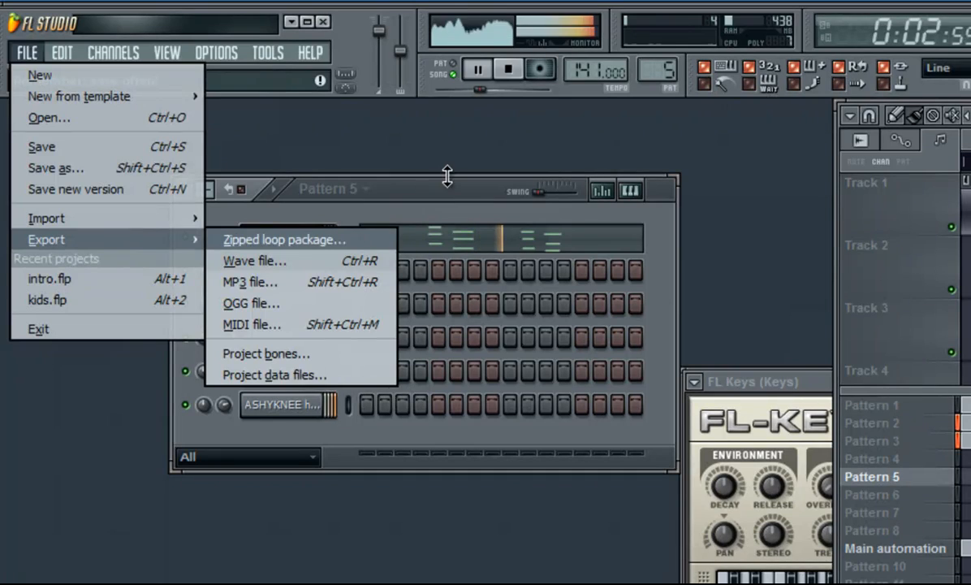
pyautogui.click(514, 74)
pyautogui.click(519, 80)
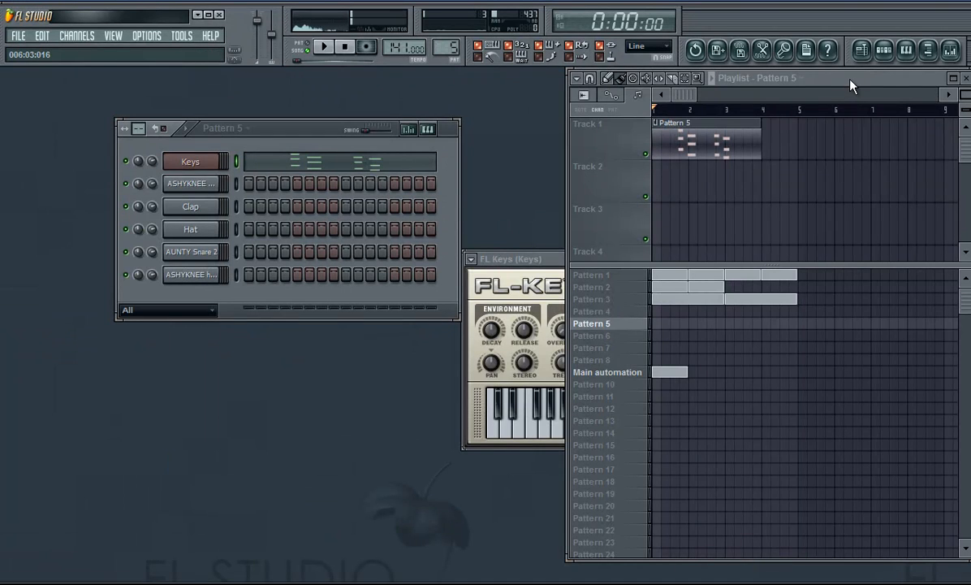
pyautogui.click(147, 37)
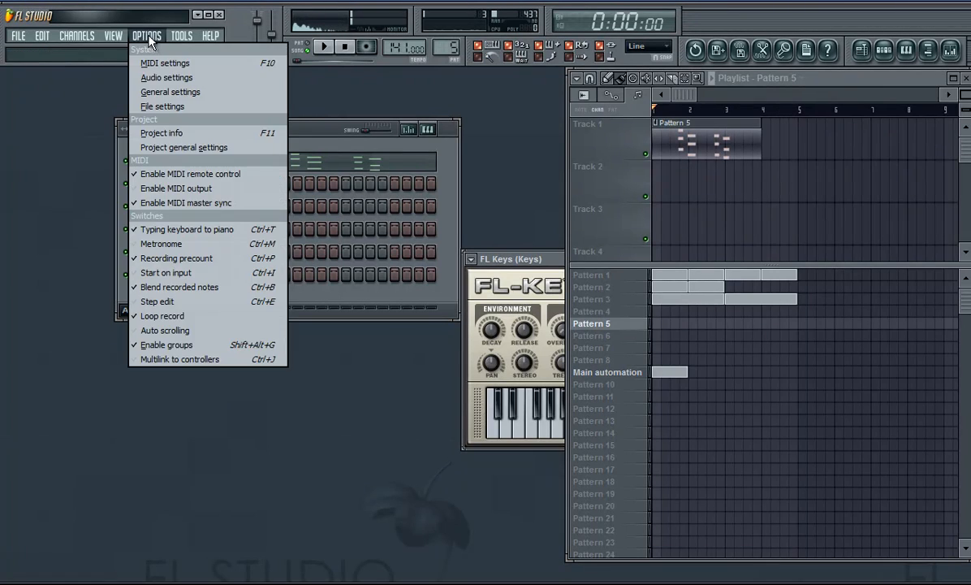
pyautogui.click(147, 37)
pyautogui.click(157, 306)
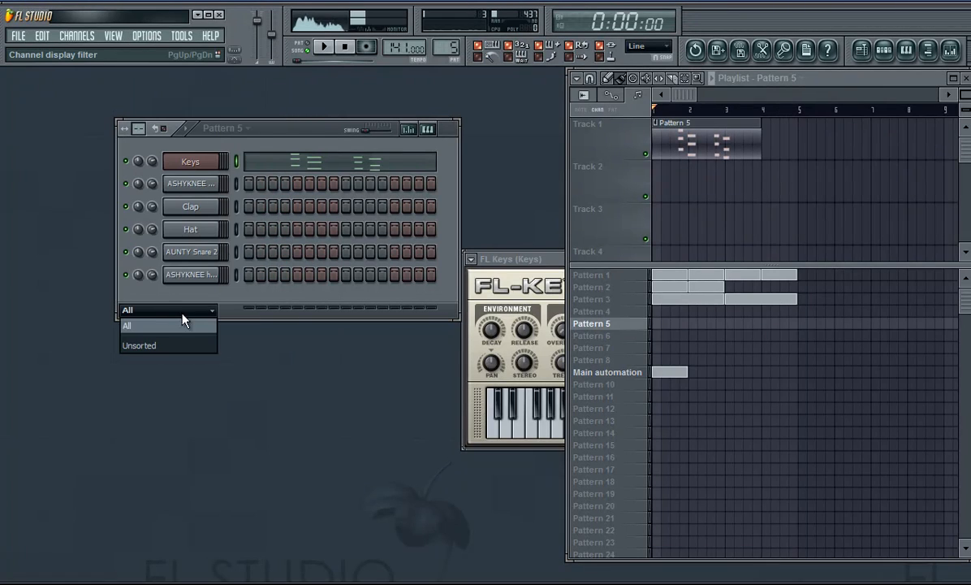
pyautogui.click(181, 323)
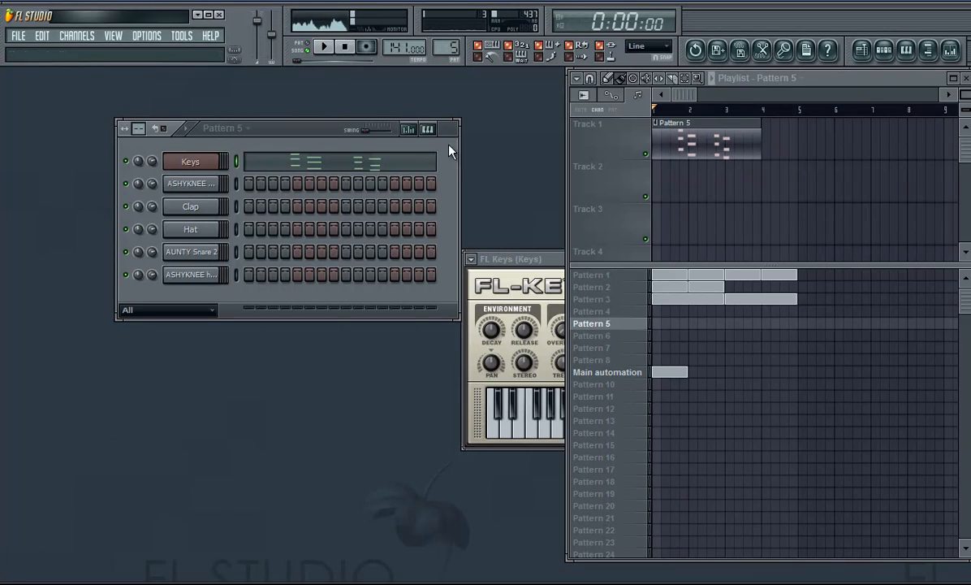